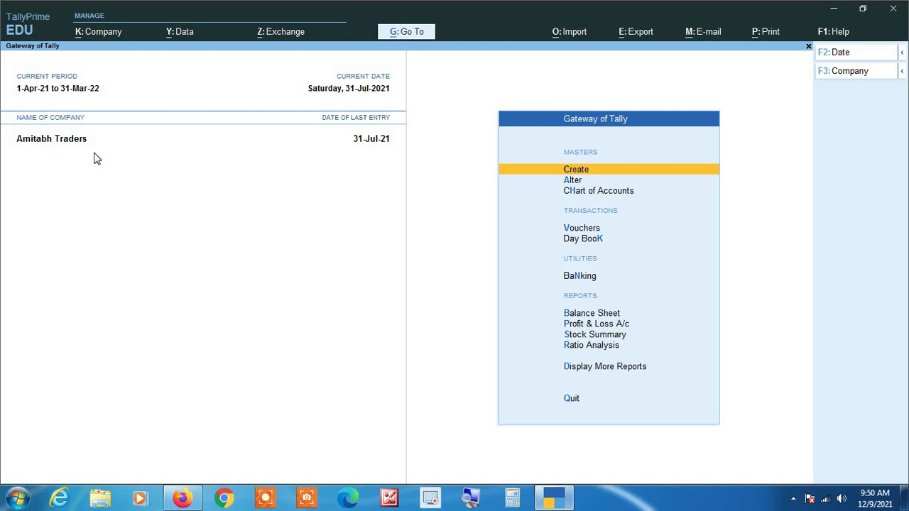
# Step: Open the Stock Summary report for Amitabh Traders
pyautogui.press('Down')
pyautogui.press('Down')
pyautogui.press('Down')
pyautogui.press('Down')
pyautogui.press('Down')
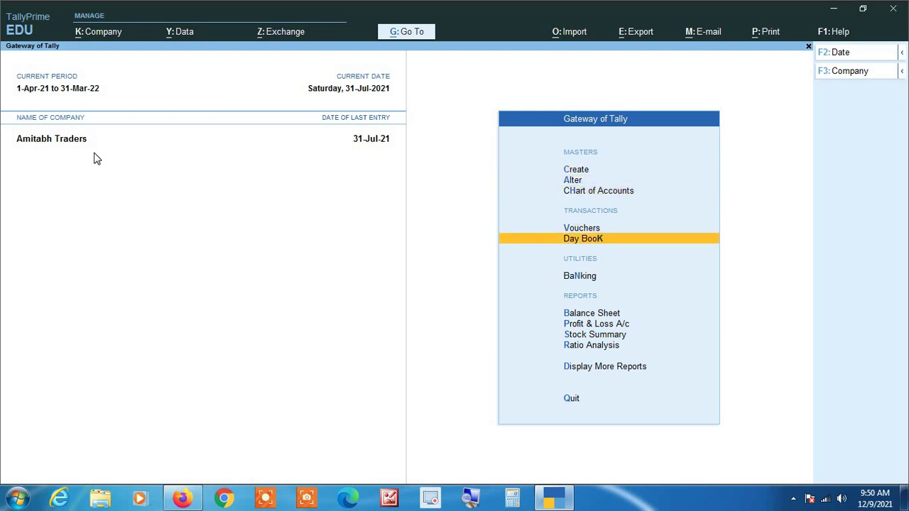
pyautogui.press('Down')
pyautogui.press('Down')
pyautogui.press('Down')
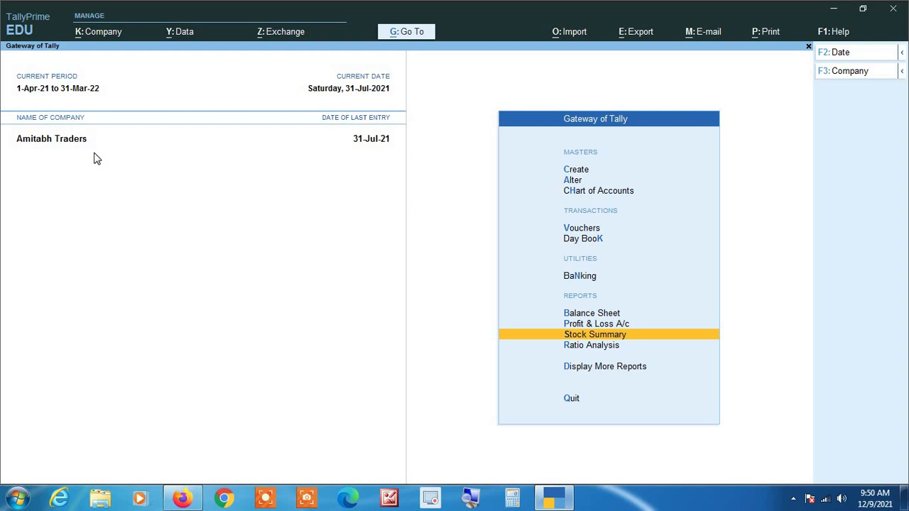
pyautogui.press('Return')
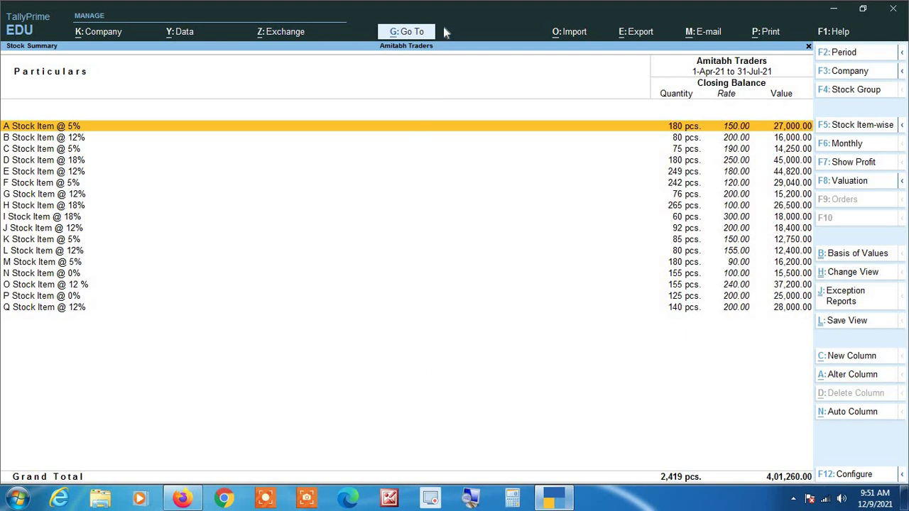
# Step: Examine the stock items in the Stock Summary, from A Stock Item to Q Stock Item, and close the report
pyautogui.press('Down')
pyautogui.press('Down')
pyautogui.press('Down')
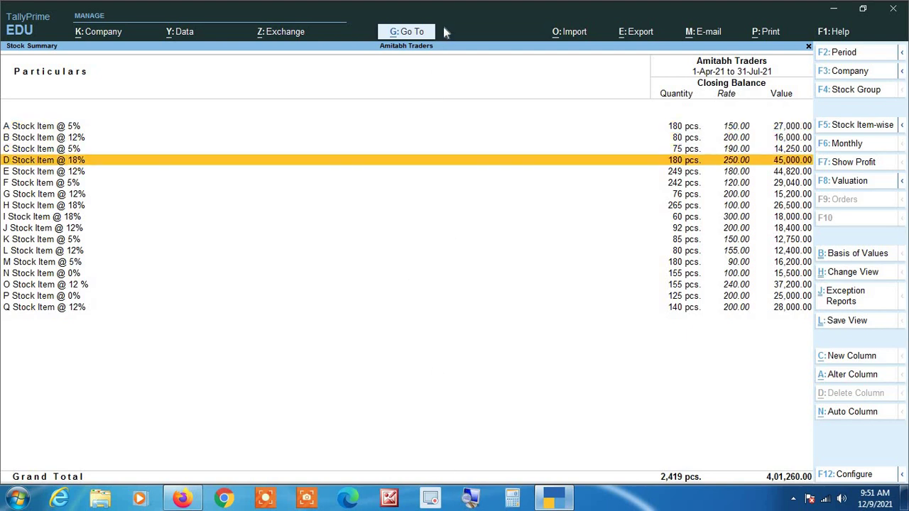
pyautogui.press('Up')
pyautogui.press('Up')
pyautogui.press('Up')
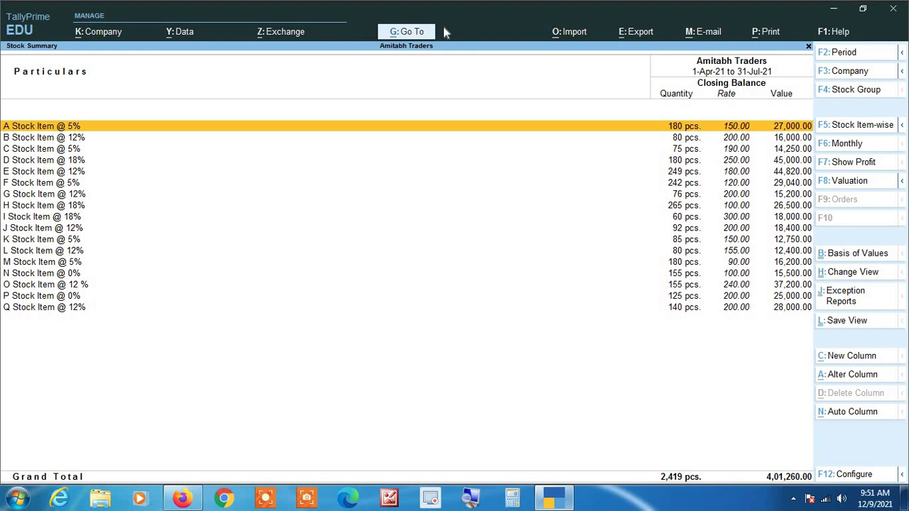
pyautogui.click(468, 500)
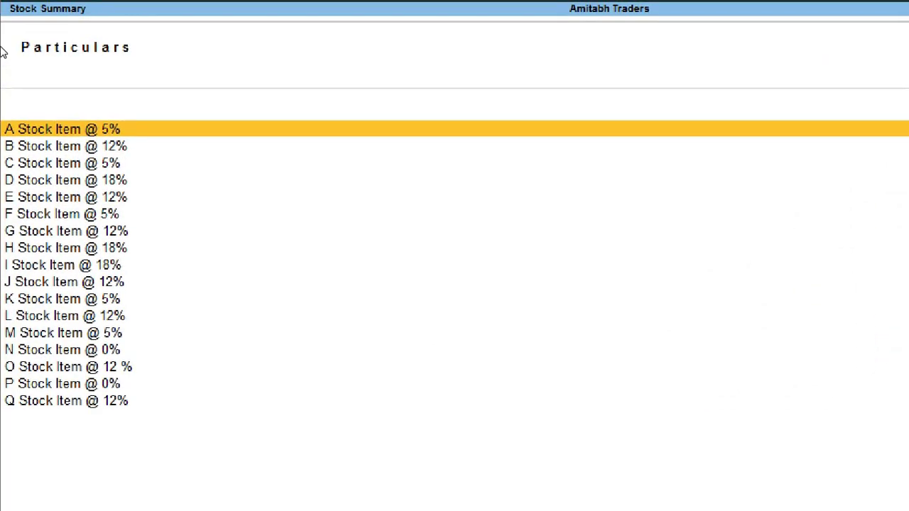
pyautogui.press('Down')
pyautogui.press('Down')
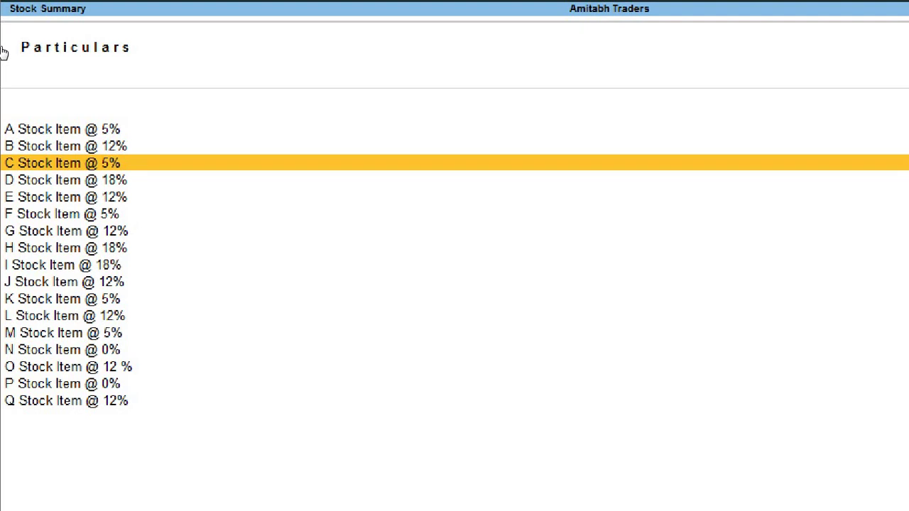
pyautogui.press('Up')
pyautogui.press('Up')
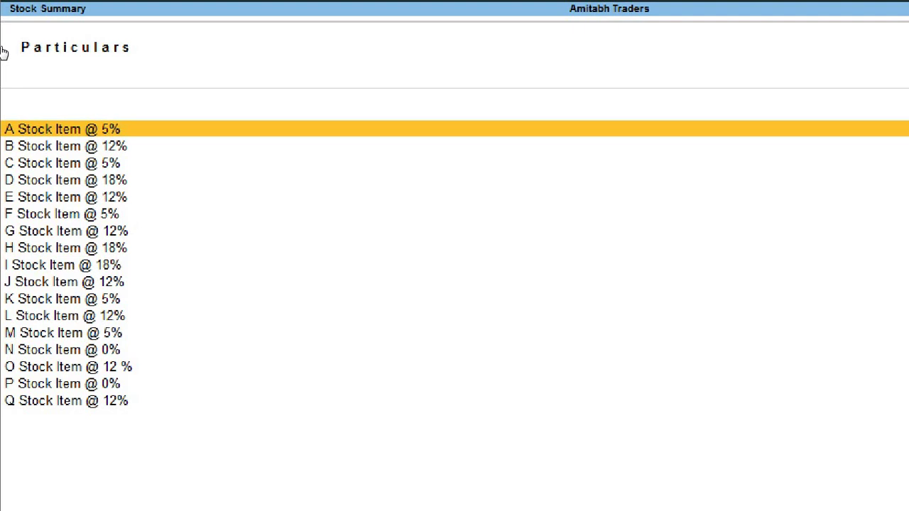
pyautogui.press('Down')
pyautogui.press('Down')
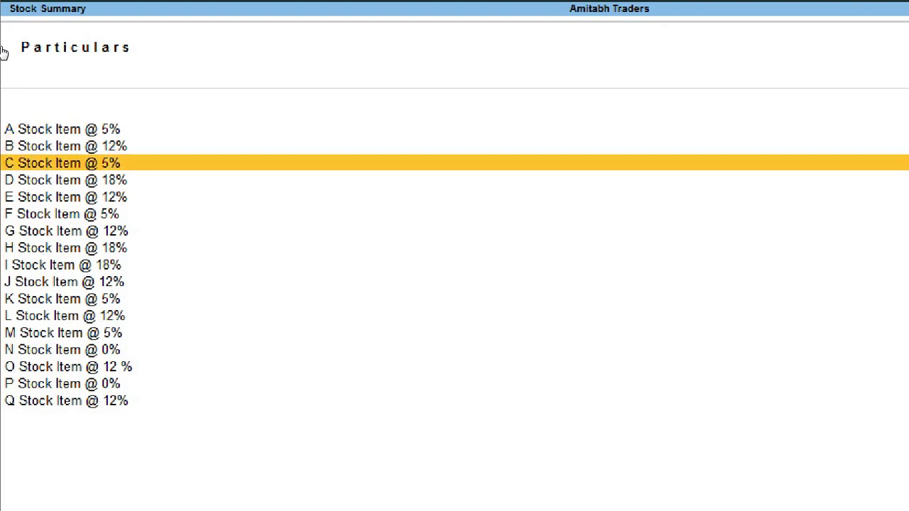
pyautogui.press('Down')
pyautogui.press('Down')
pyautogui.press('Down')
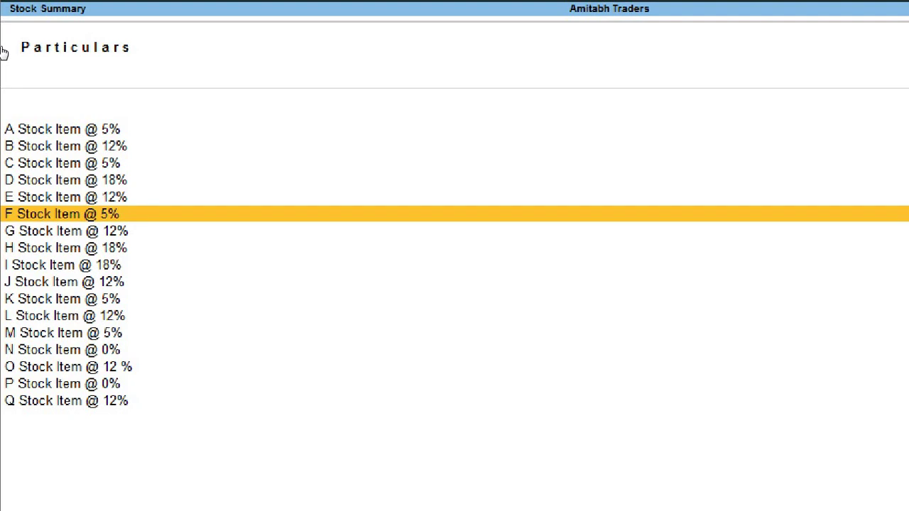
pyautogui.press('Down')
pyautogui.press('Down')
pyautogui.press('Down')
pyautogui.press('Down')
pyautogui.press('Down')
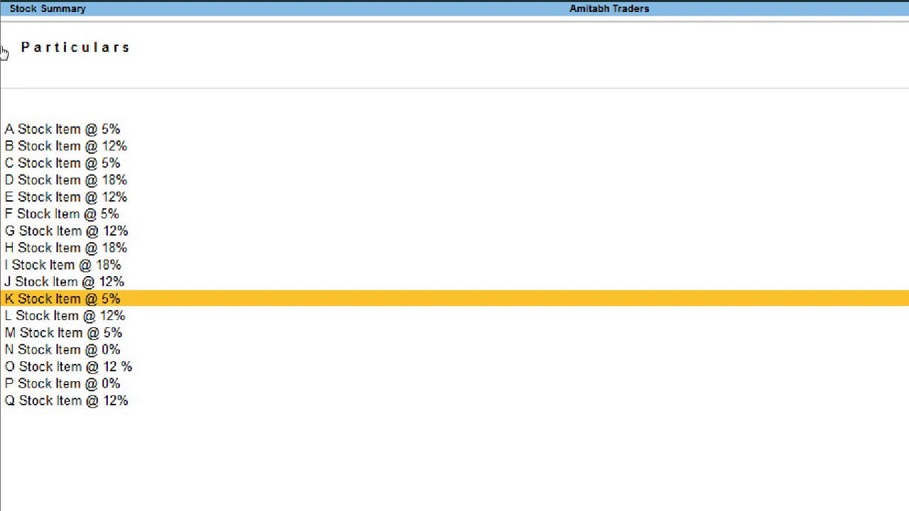
pyautogui.press('Down')
pyautogui.press('Down')
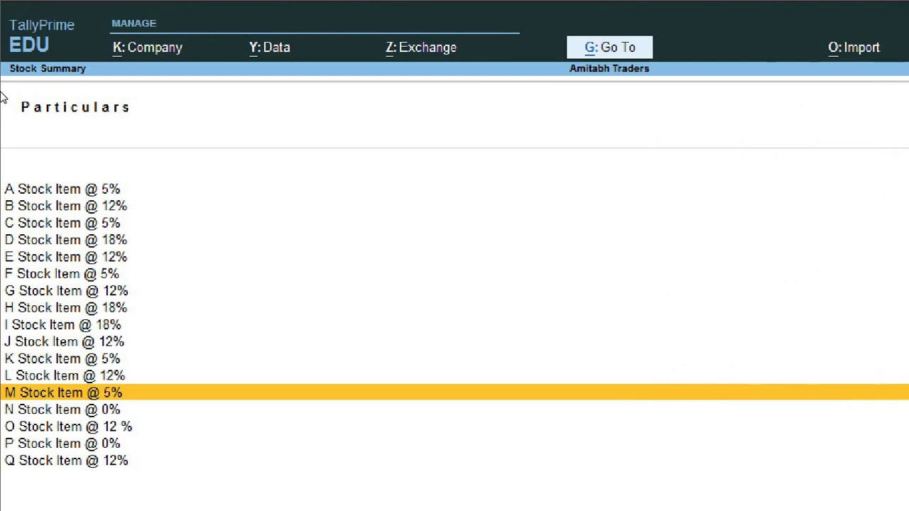
pyautogui.press('Up')
pyautogui.press('Up')
pyautogui.press('Up')
pyautogui.press('Up')
pyautogui.press('Up')
pyautogui.press('Up')
pyautogui.press('Up')
pyautogui.press('Up')
pyautogui.press('Up')
pyautogui.press('Up')
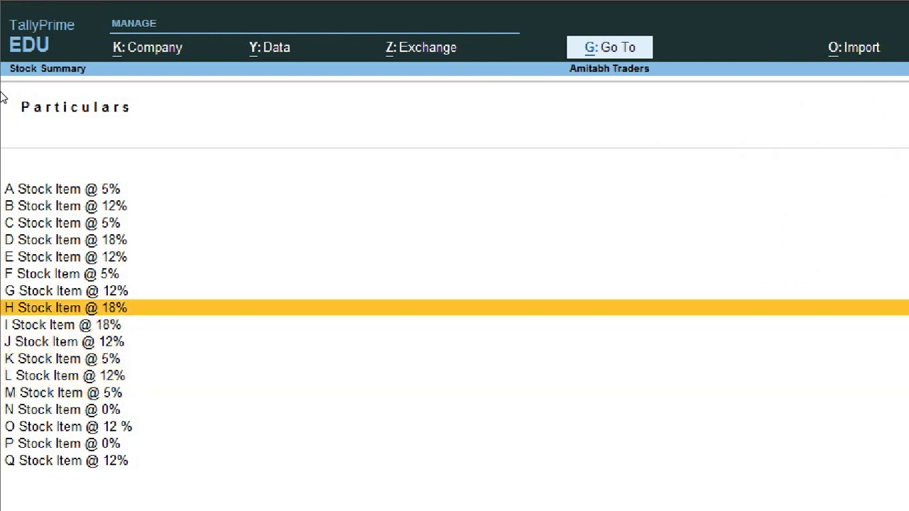
pyautogui.press('Up')
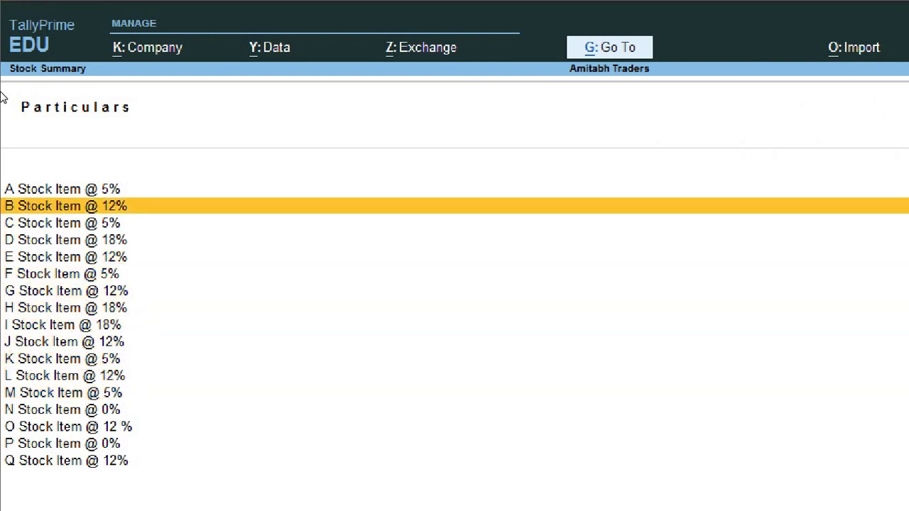
pyautogui.press('Down')
pyautogui.press('Down')
pyautogui.press('Down')
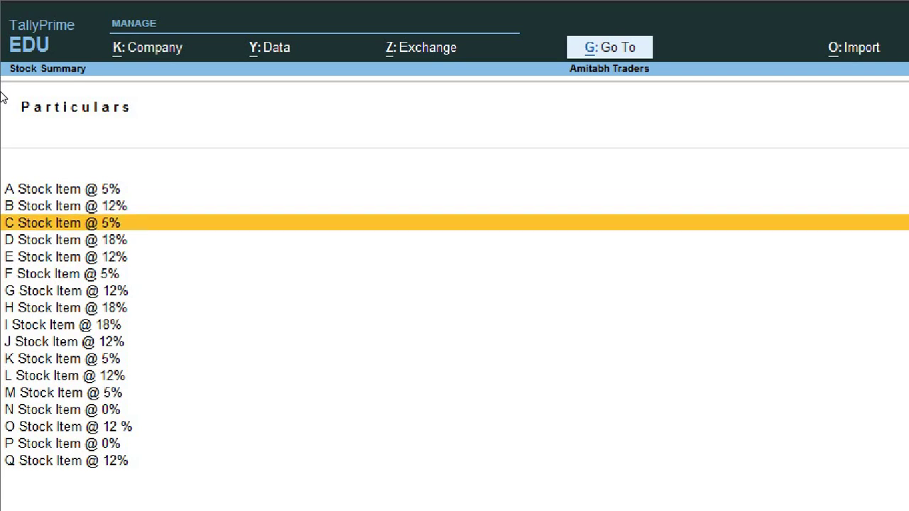
pyautogui.press('Down')
pyautogui.press('Down')
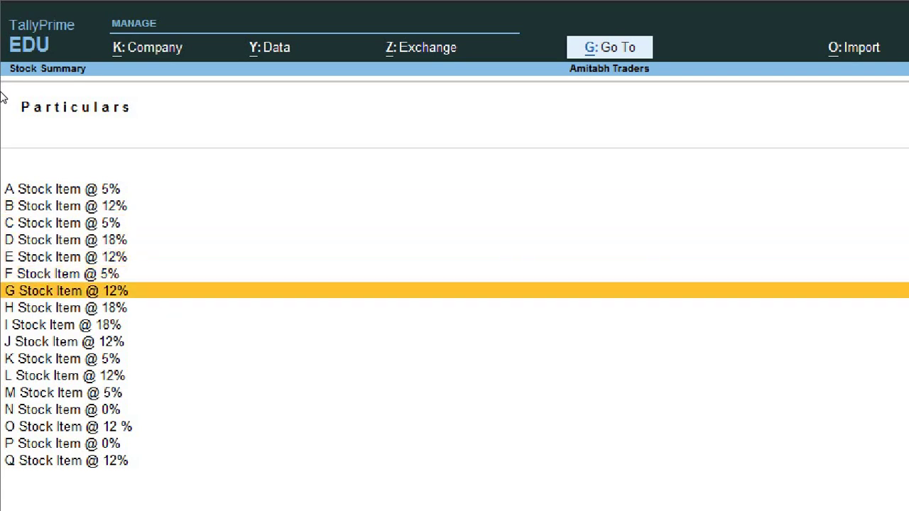
pyautogui.press('Down')
pyautogui.press('Down')
pyautogui.press('Down')
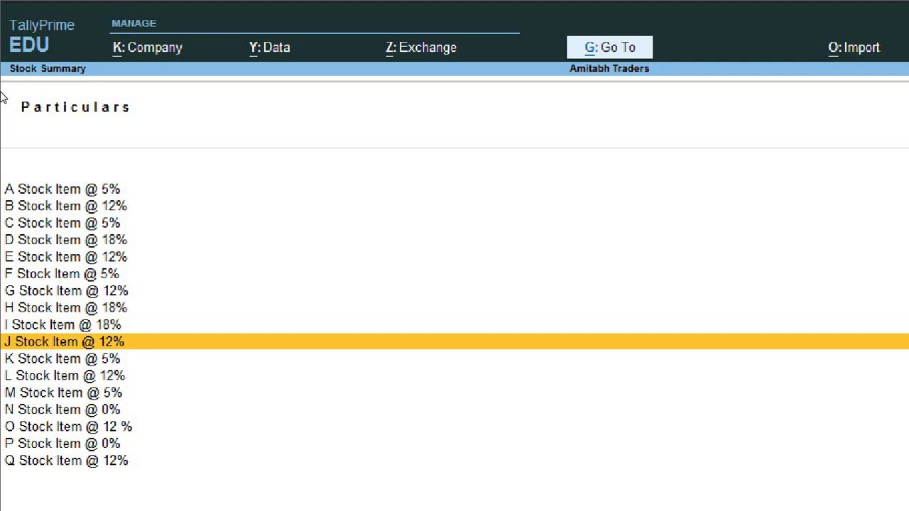
pyautogui.press('Down')
pyautogui.press('Down')
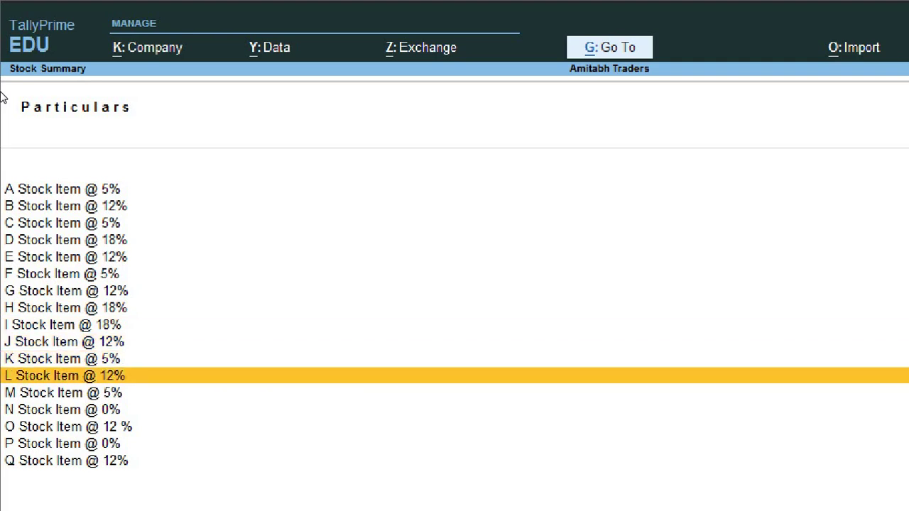
pyautogui.press('Down')
pyautogui.press('Down')
pyautogui.press('Down')
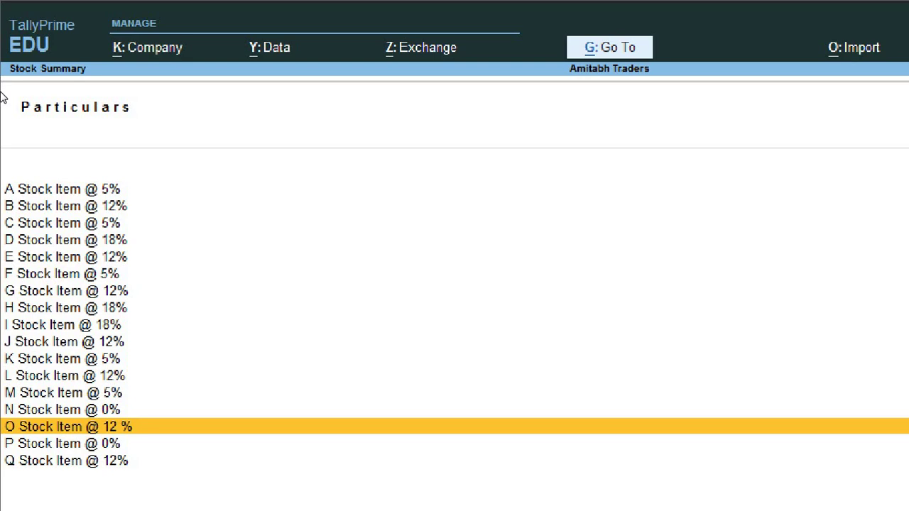
pyautogui.press('Down')
pyautogui.press('Down')
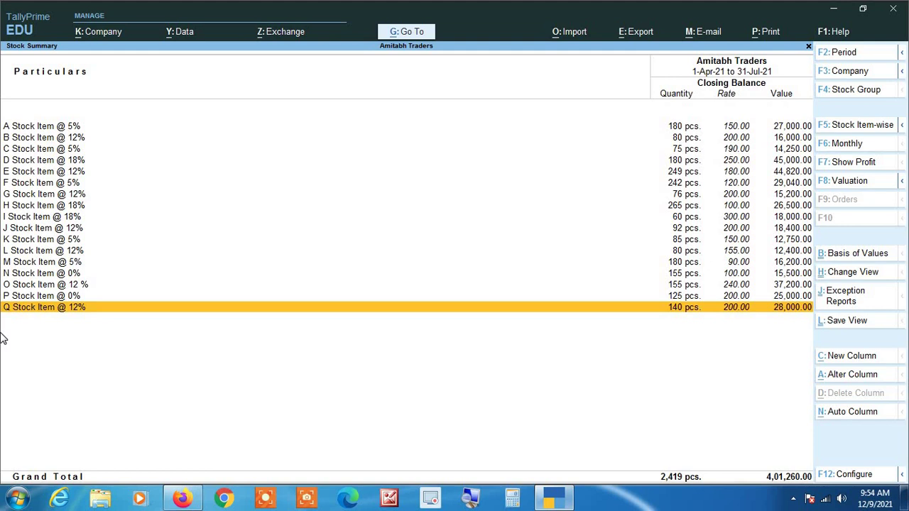
pyautogui.press('Escape')
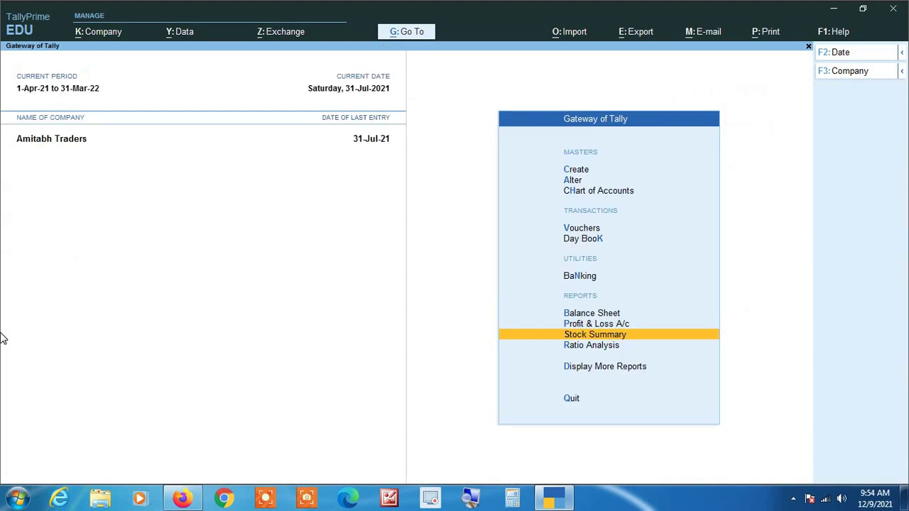
# Step: Start creating a new stock item among the inventory masters
pyautogui.press('Up')
pyautogui.press('Up')
pyautogui.press('Up')
pyautogui.press('Up')
pyautogui.press('Up')
pyautogui.press('Up')
pyautogui.press('Up')
pyautogui.press('Up')
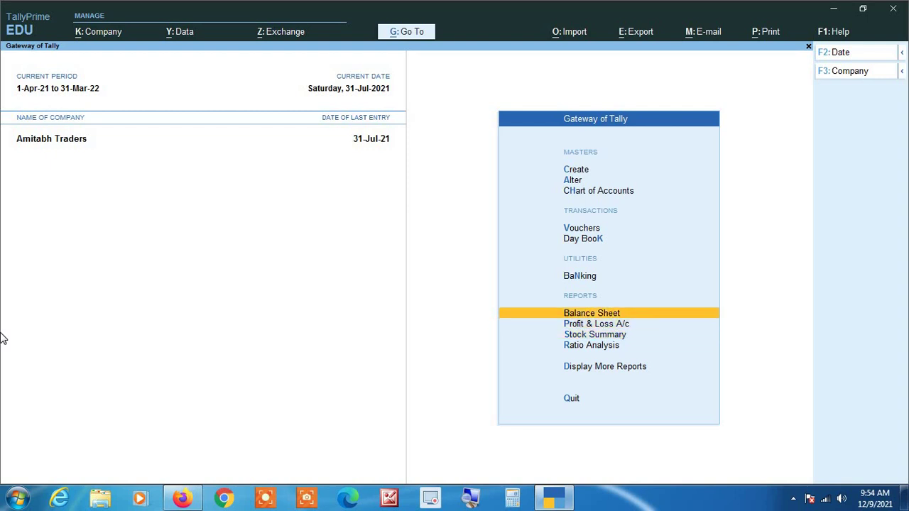
pyautogui.press('Return')
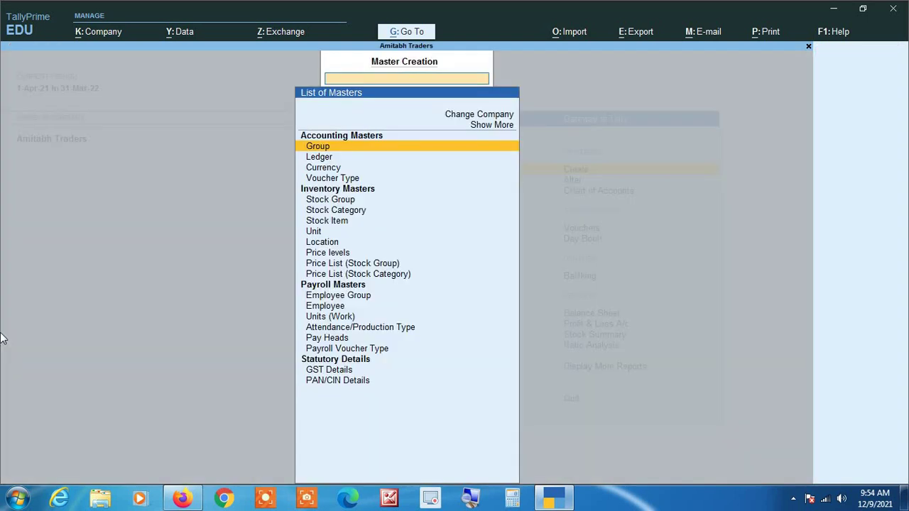
pyautogui.press('Down')
pyautogui.press('Down')
pyautogui.press('Down')
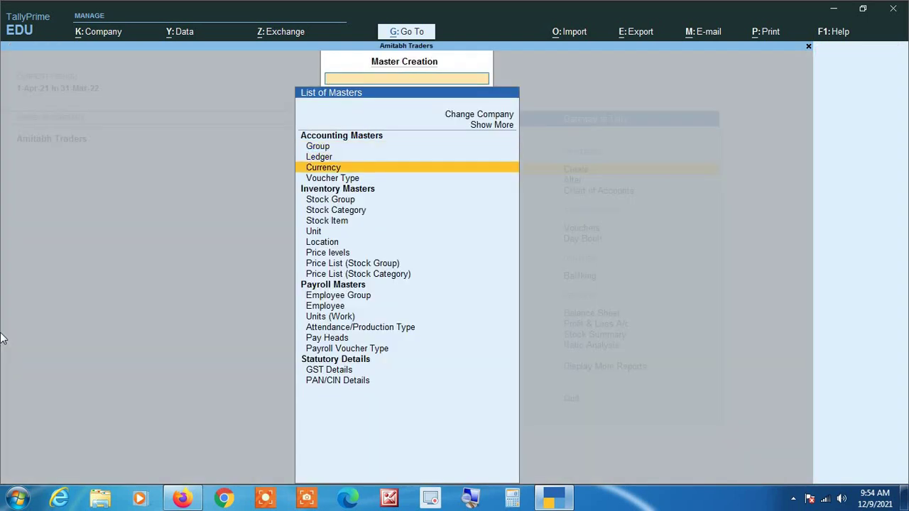
pyautogui.press('Down')
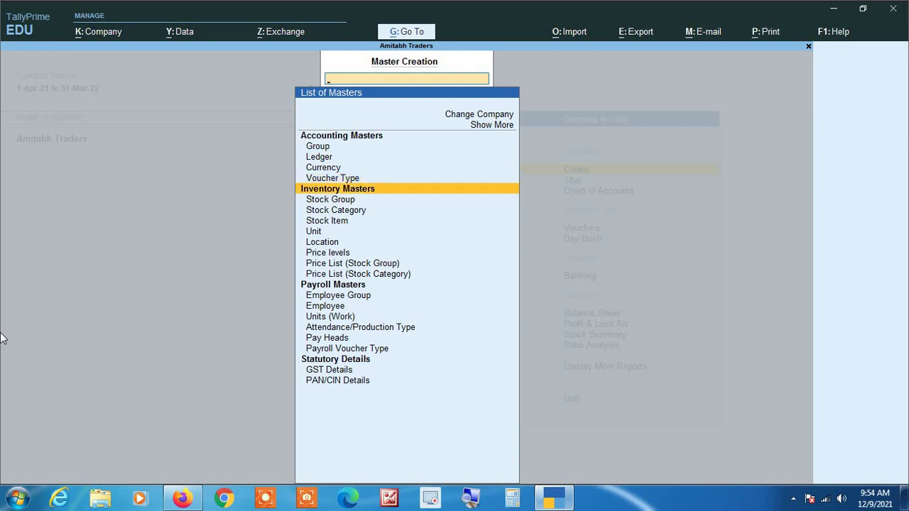
pyautogui.press('Down')
pyautogui.press('Down')
pyautogui.press('Down')
pyautogui.press('Return')
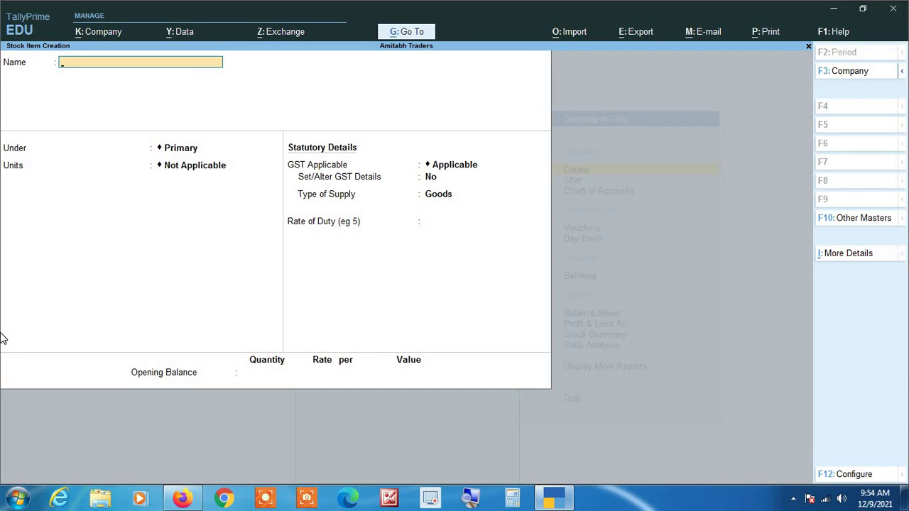
# Step: Name the new stock item Sugar, check its parent group choices, and discard it without saving
pyautogui.write('Sugar')
pyautogui.press('Return')
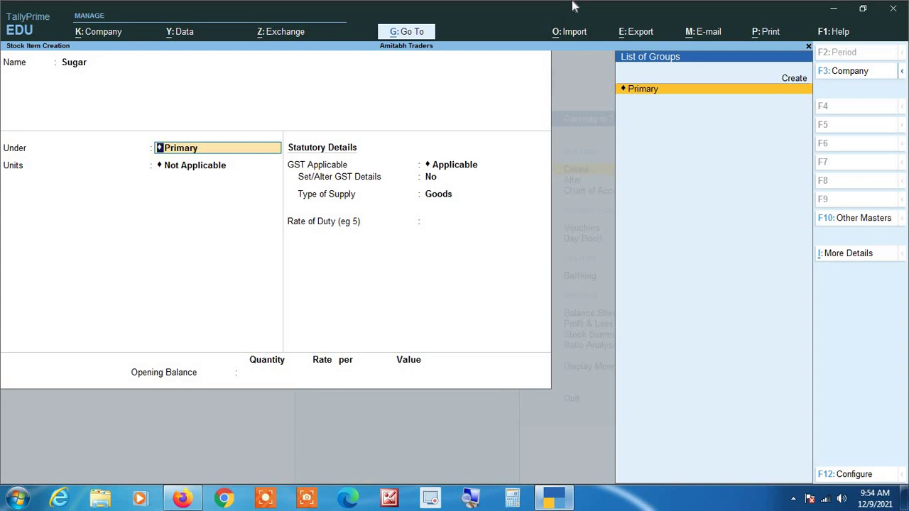
pyautogui.press('BackSpace')
pyautogui.press('Escape')
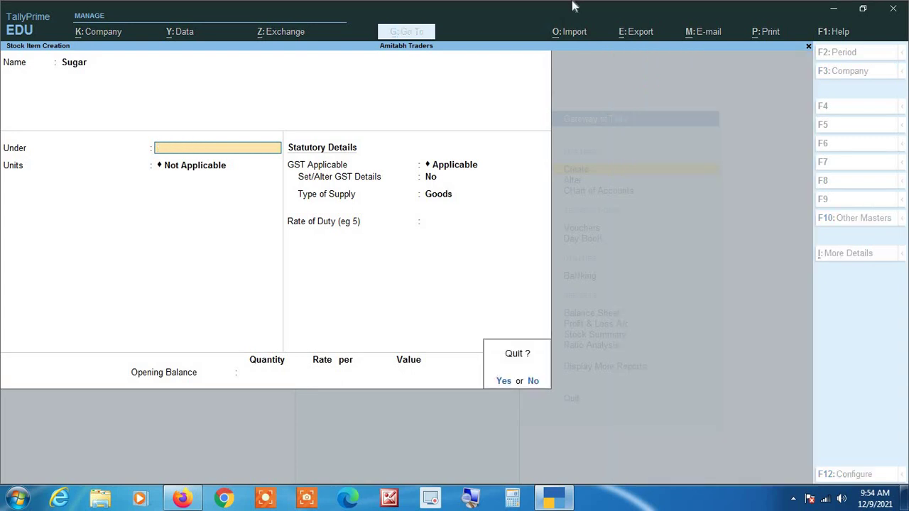
pyautogui.press('y')
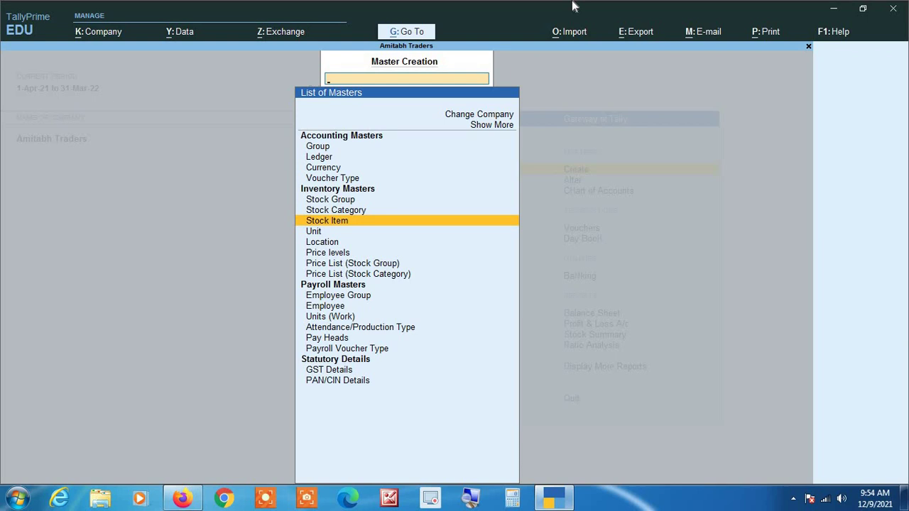
pyautogui.press('Escape')
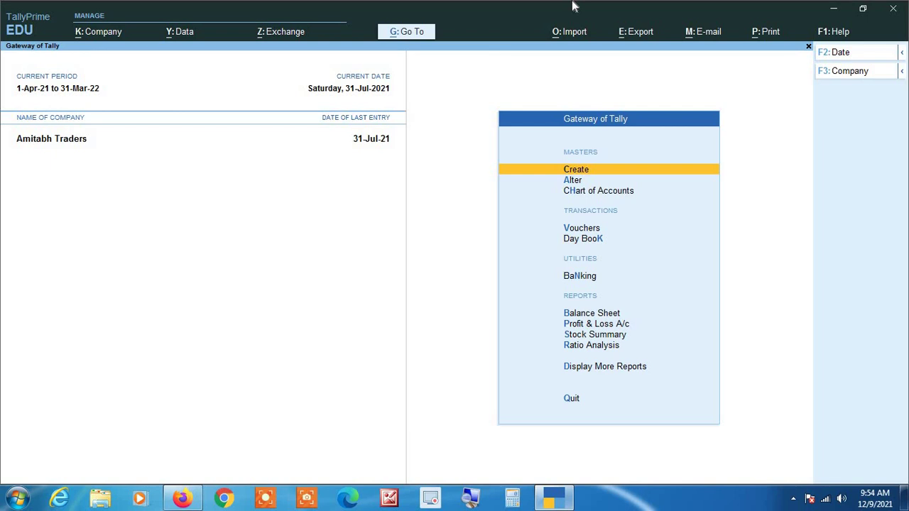
# Step: Start creating a new stock group among the inventory masters
pyautogui.press('Return')
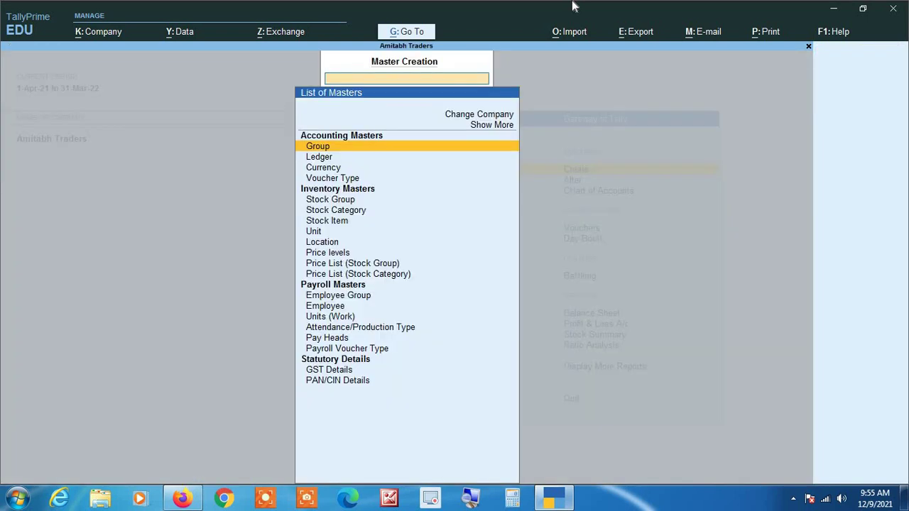
pyautogui.click(470, 499)
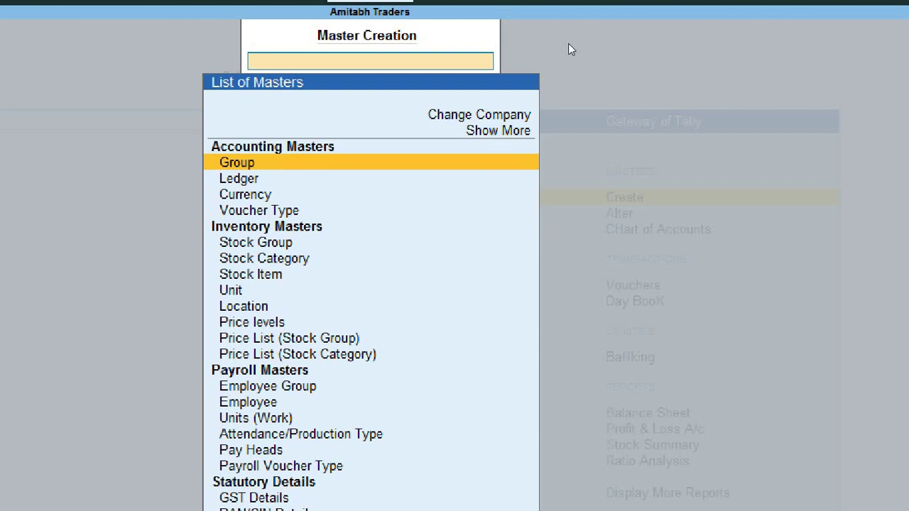
pyautogui.press('Down')
pyautogui.press('Down')
pyautogui.press('Down')
pyautogui.press('Down')
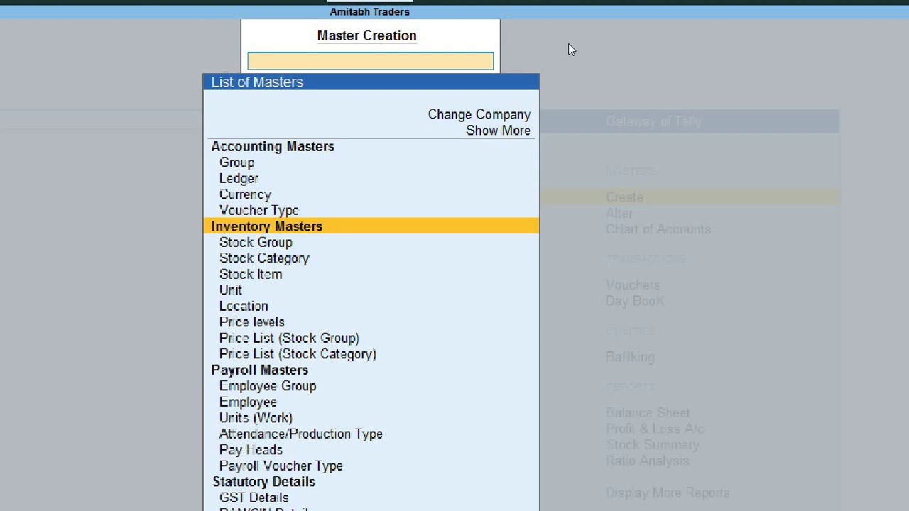
pyautogui.press('Down')
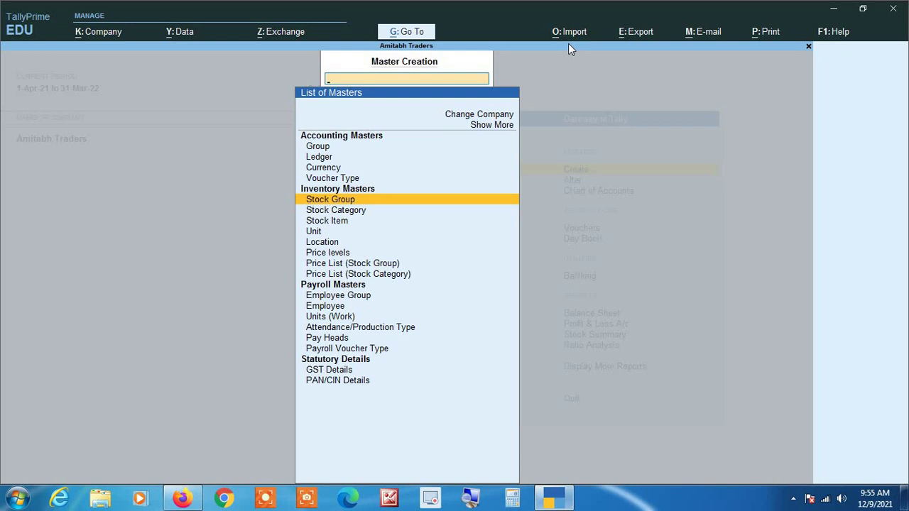
pyautogui.press('Return')
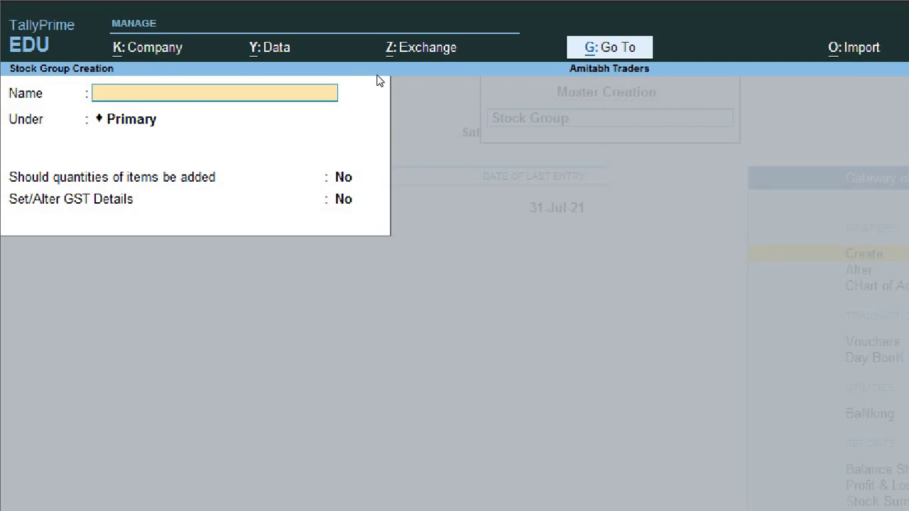
# Step: Name the new stock group 5% Stock Group, keep it under Primary, and set its item quantities to be added
pyautogui.write('5% Stock Group')
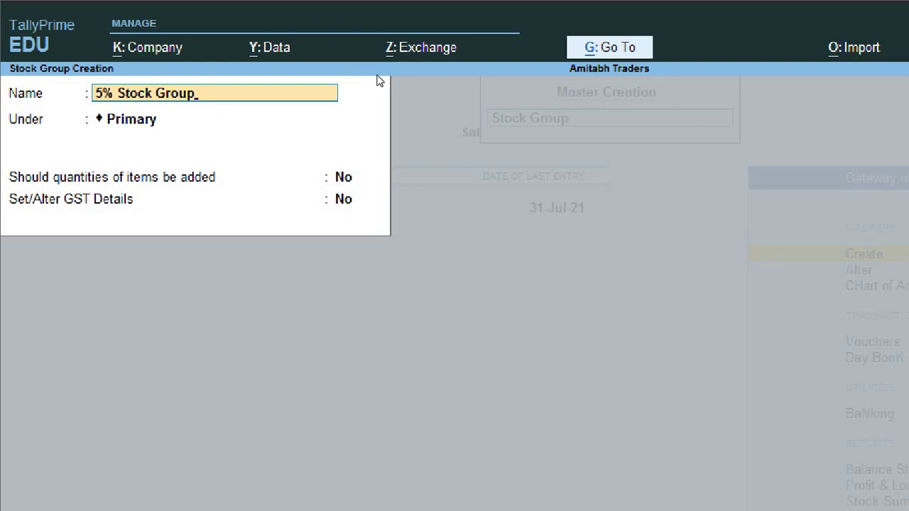
pyautogui.press('Return')
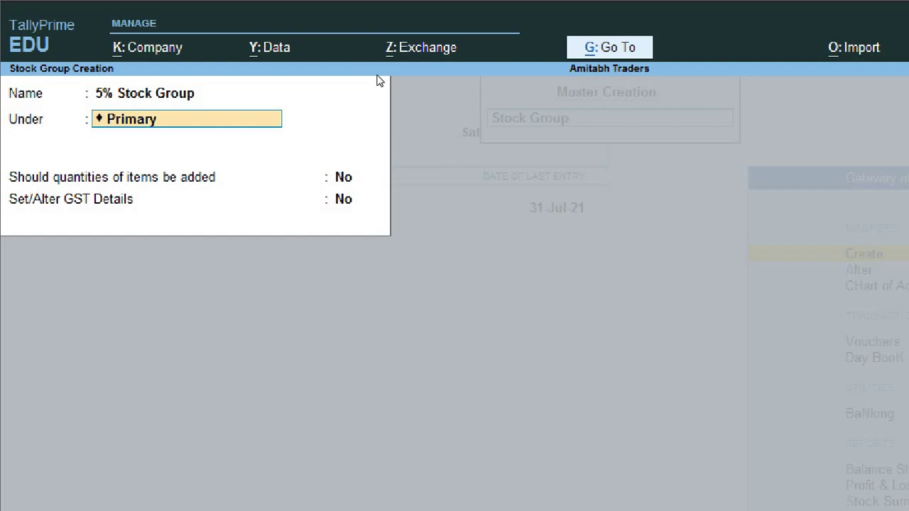
pyautogui.press('Return')
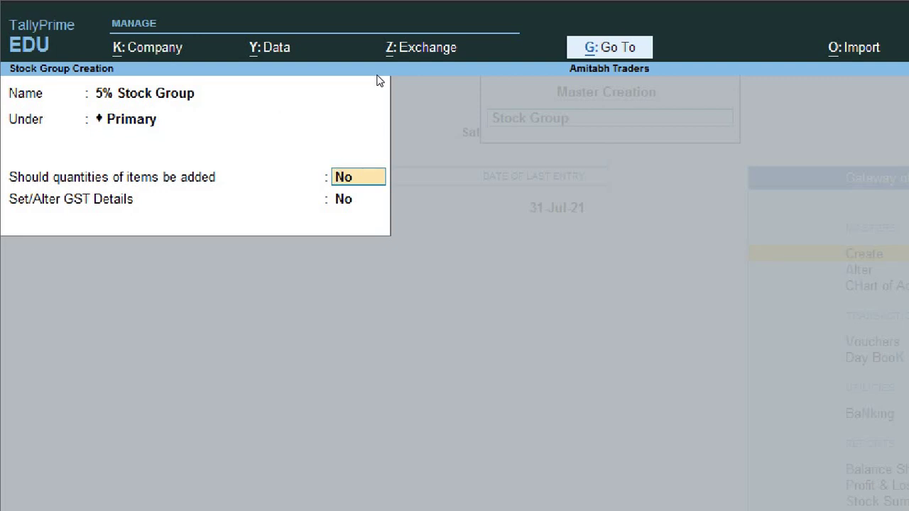
pyautogui.write('yes')
pyautogui.press('Return')
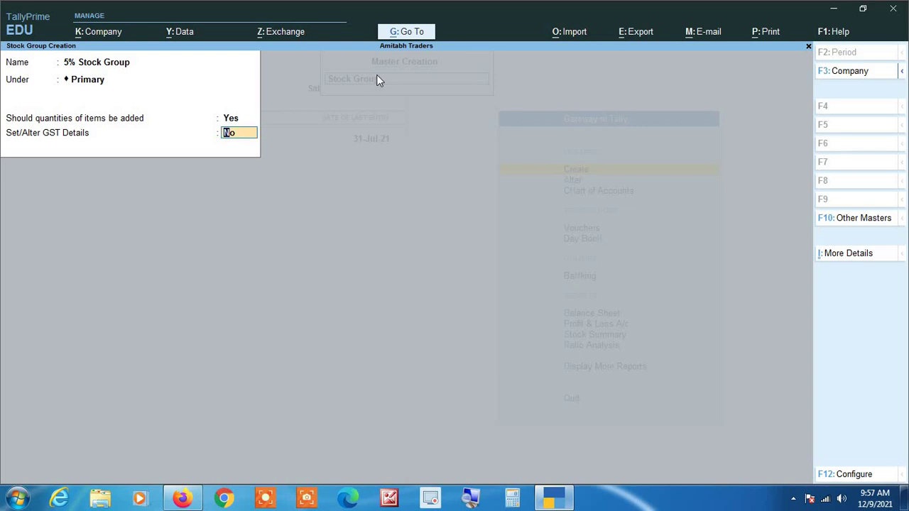
# Step: Review the stock group configuration options without changing them, and save the 5% Stock Group with GST details set to No
pyautogui.press('F12')
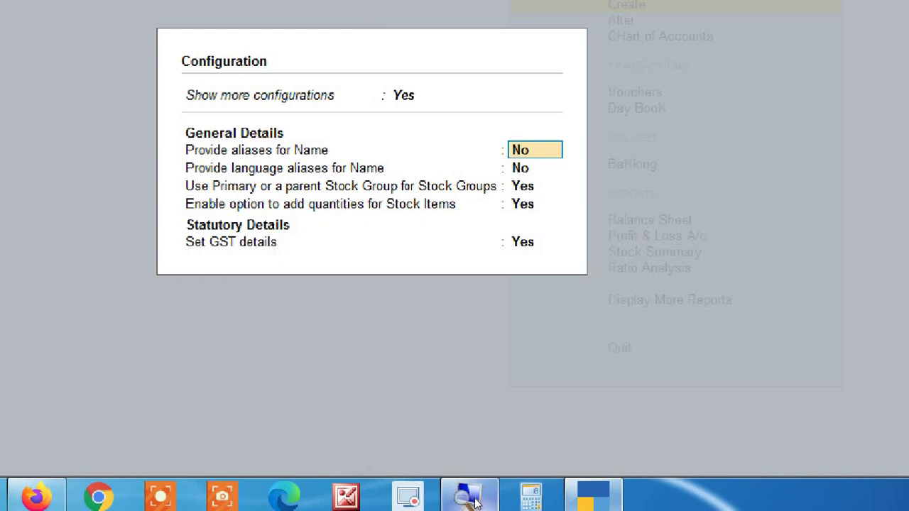
pyautogui.press('Return')
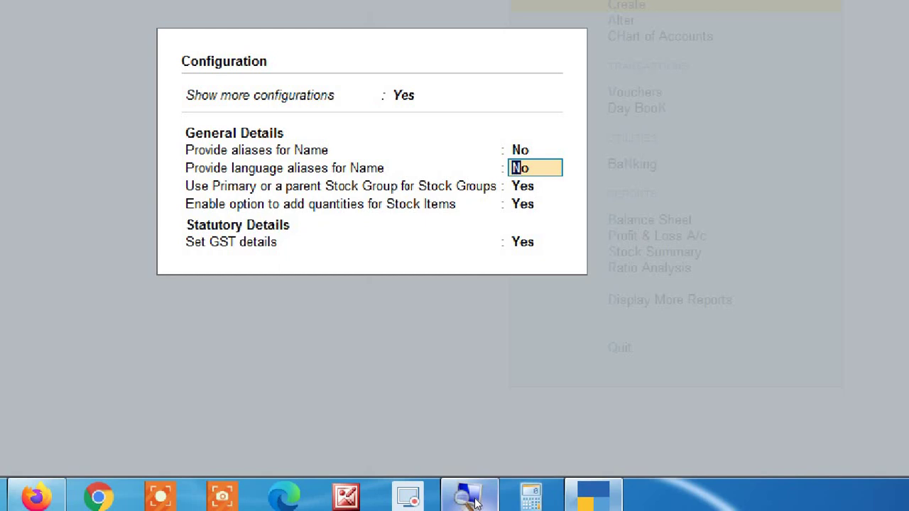
pyautogui.press('Return')
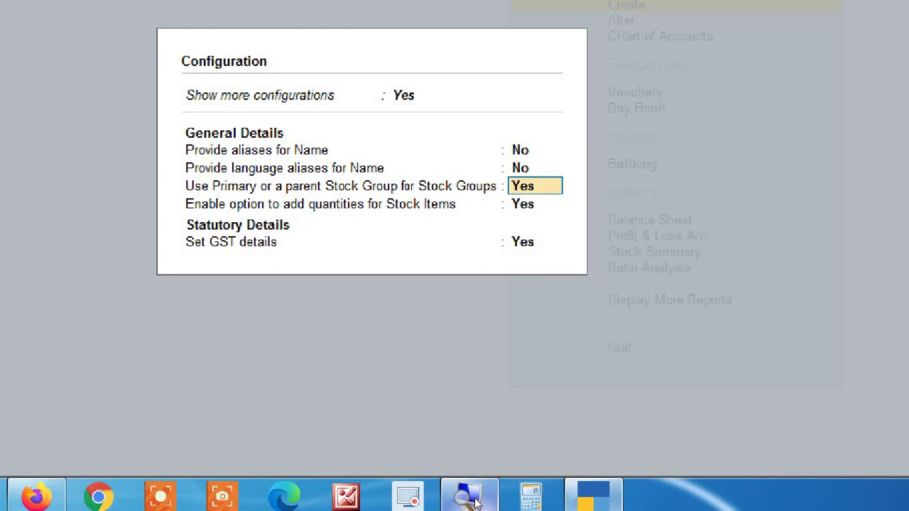
pyautogui.press('Return')
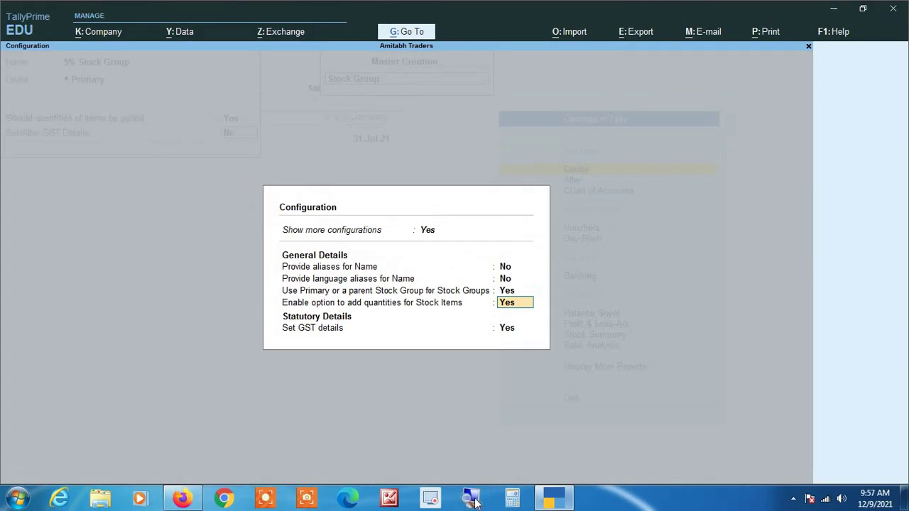
pyautogui.press('Escape')
pyautogui.press('Escape')
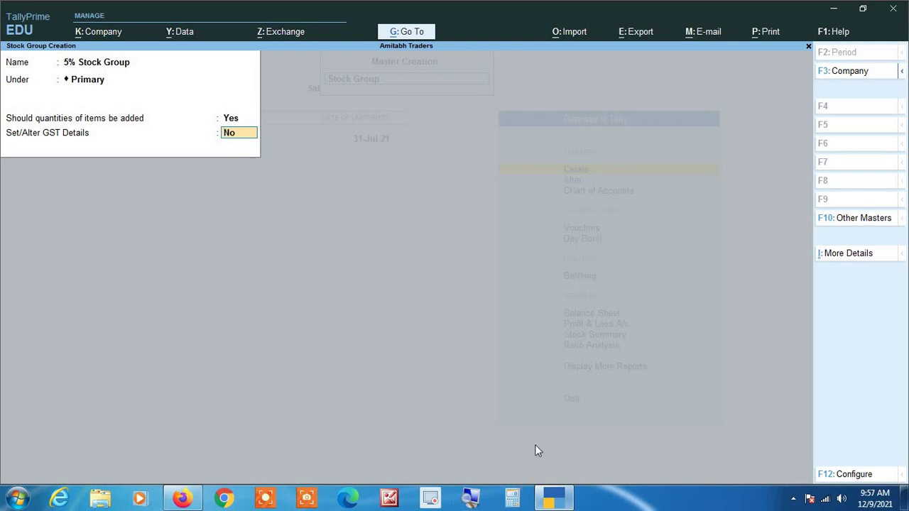
pyautogui.press('Return')
pyautogui.press('Return')
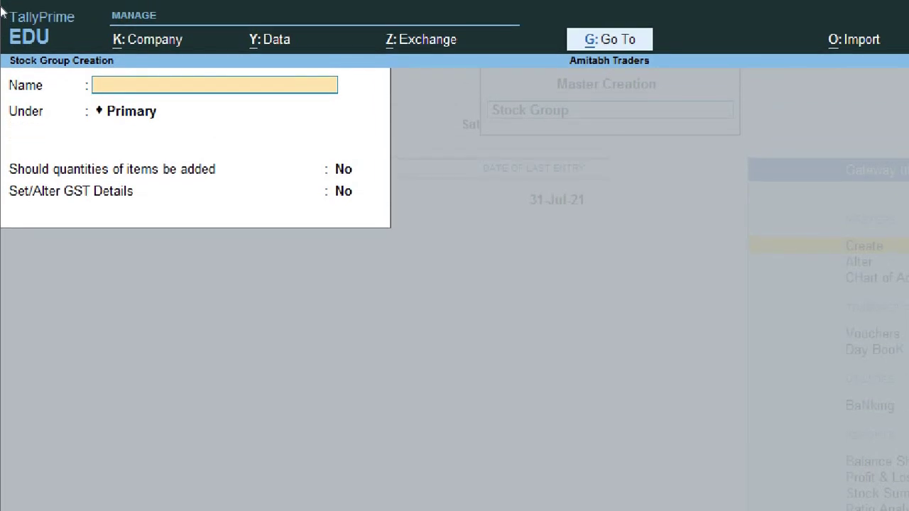
# Step: Create a stock group named 12% Stock Group under Primary, with item quantities added and no GST details
pyautogui.write('12% Stock')
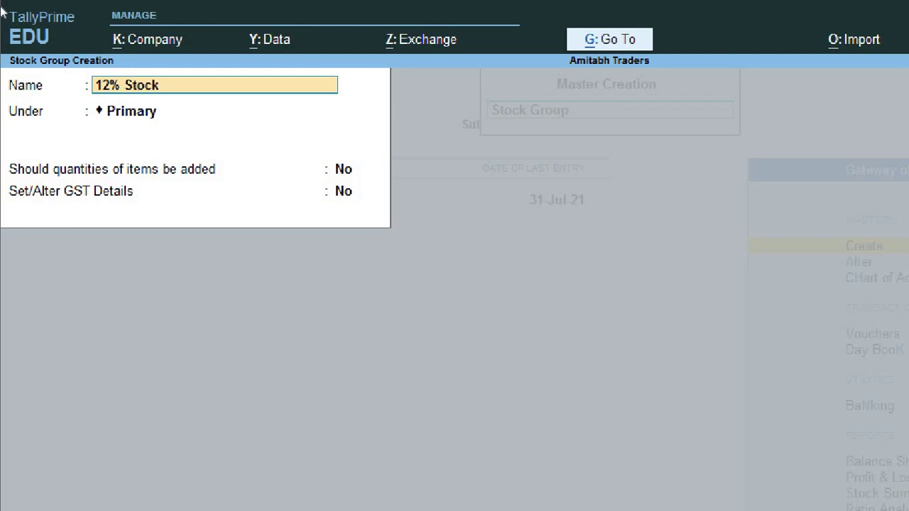
pyautogui.write(' Group')
pyautogui.press('Return')
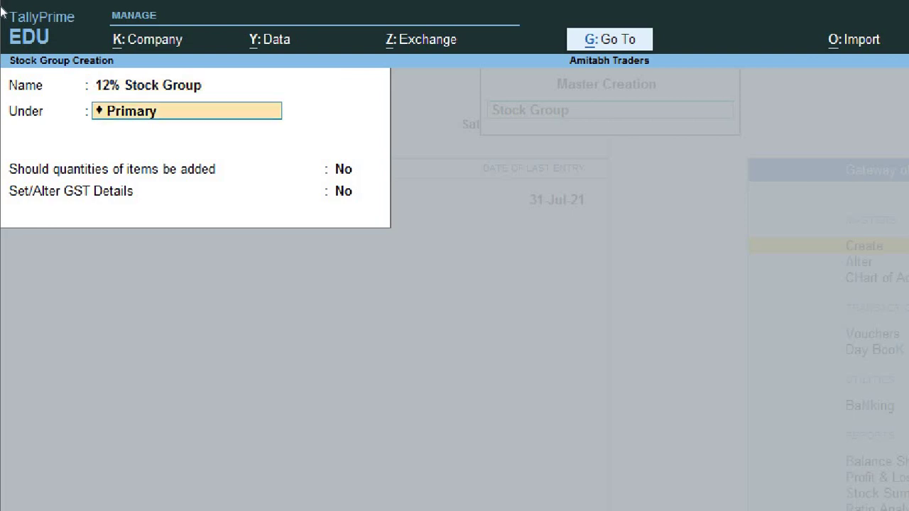
pyautogui.press('Return')
pyautogui.write('y')
pyautogui.press('Return')
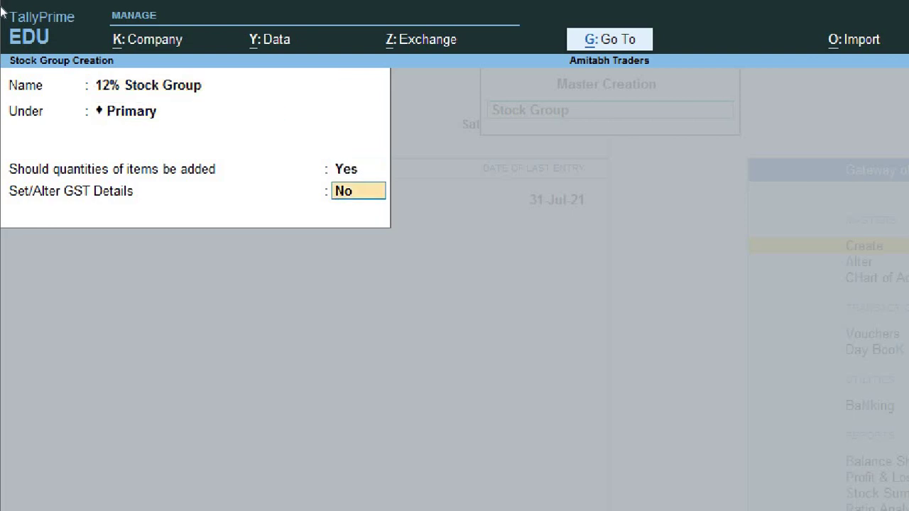
pyautogui.hotkey('ctrl', 'a')
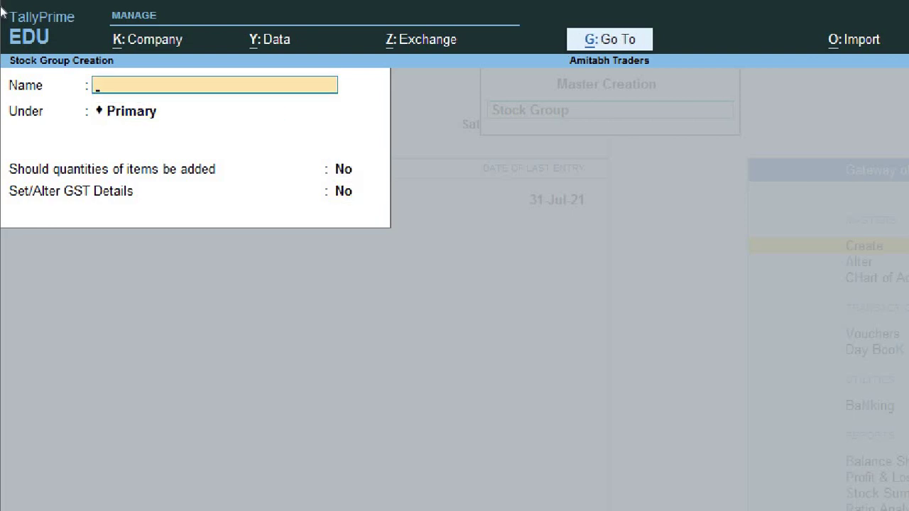
# Step: Create a stock group named 18% Stock Group under Primary, with item quantities added and no GST details
pyautogui.write('18% Stock G')
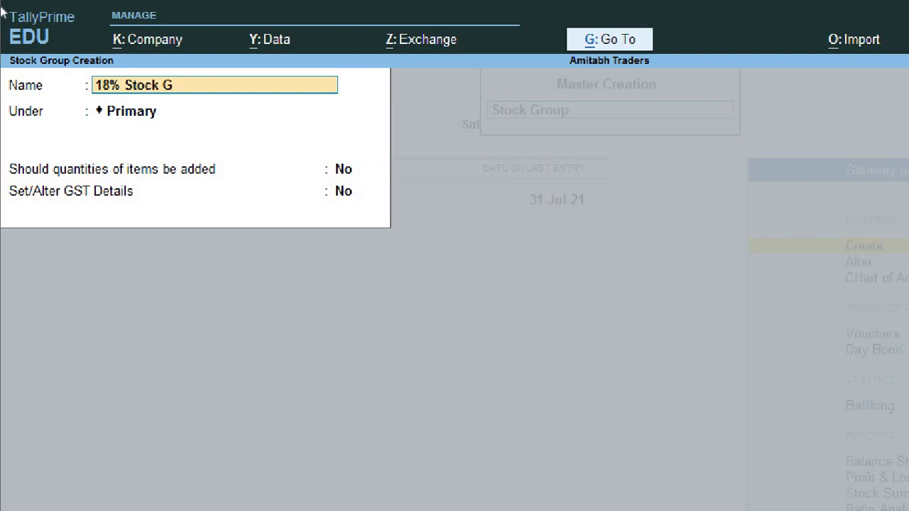
pyautogui.write('roup')
pyautogui.press('Return')
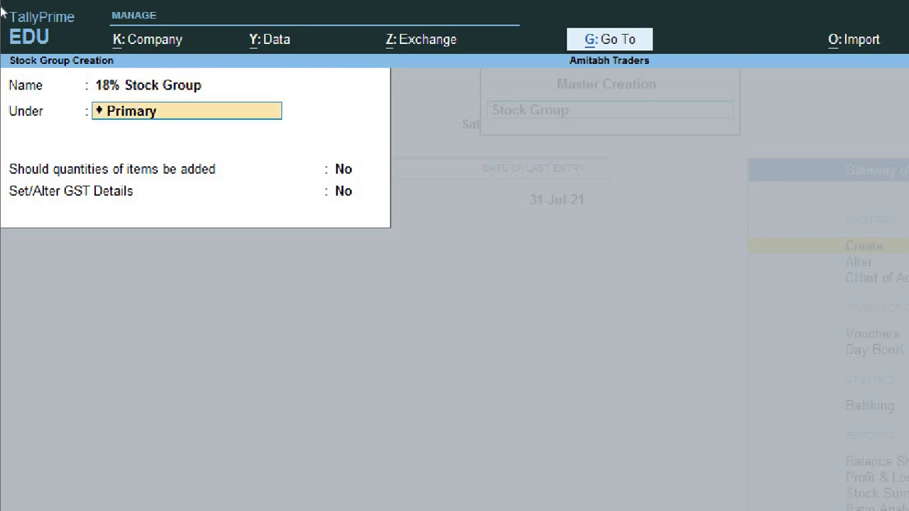
pyautogui.press('Return')
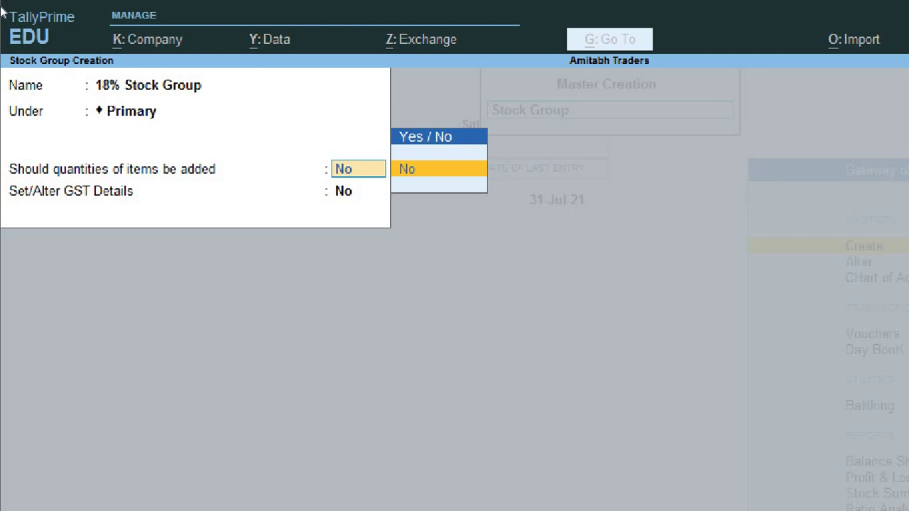
pyautogui.press('BackSpace')
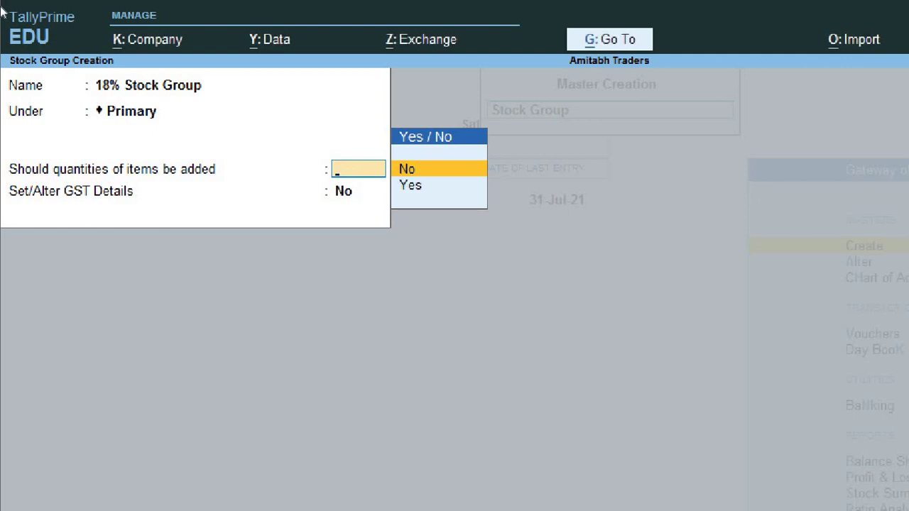
pyautogui.write('yes')
pyautogui.press('Return')
pyautogui.press('Return')
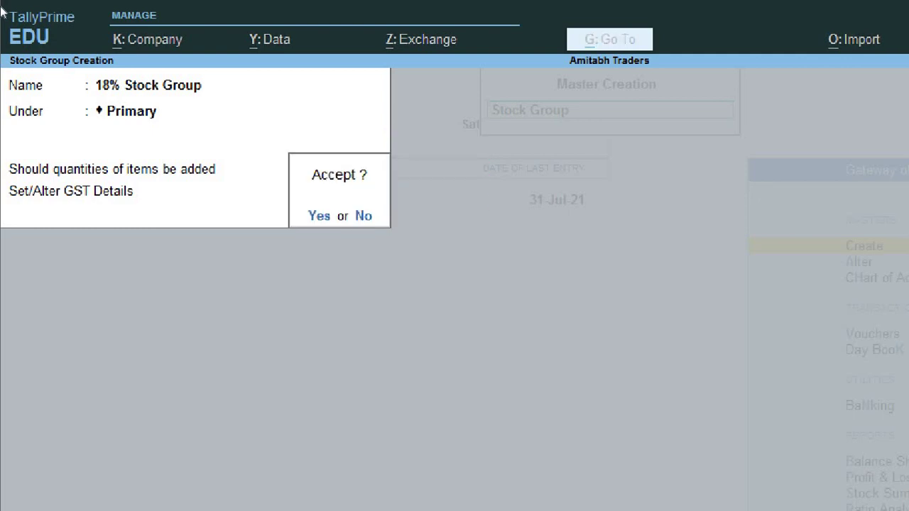
pyautogui.press('Return')
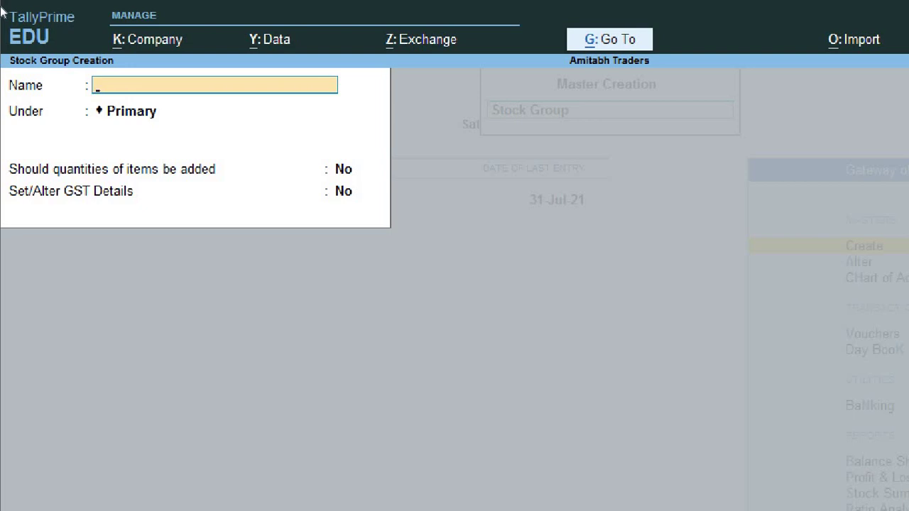
# Step: Create a stock group named 0% Stock Group under Primary, with item quantities added and no GST details
pyautogui.write('0% Stock G')
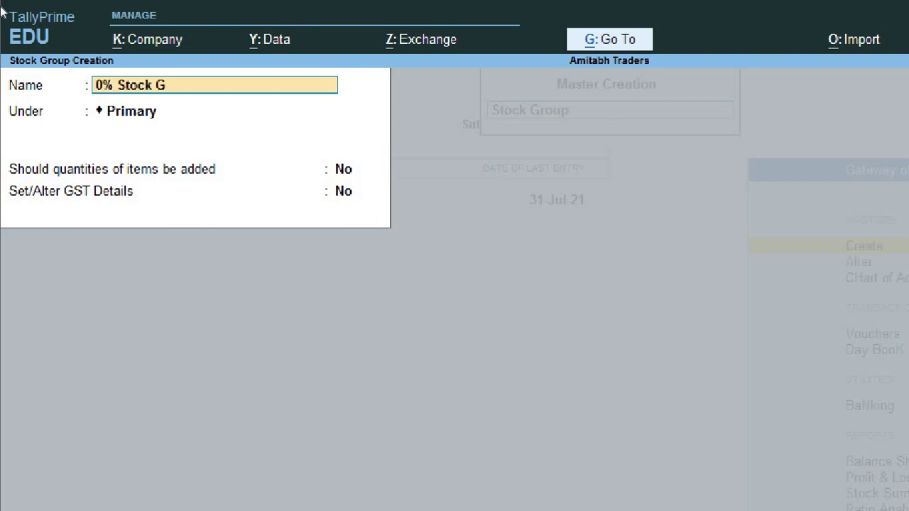
pyautogui.write('roup')
pyautogui.press('Return')
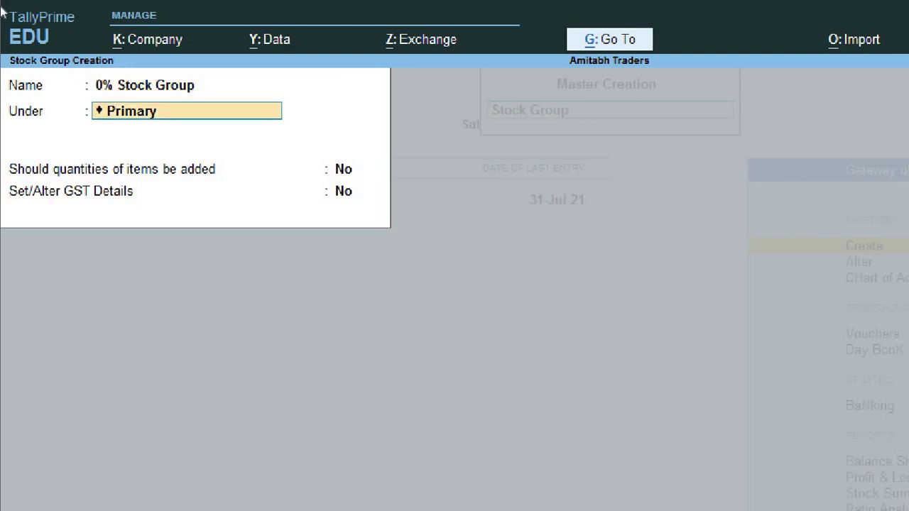
pyautogui.press('Return')
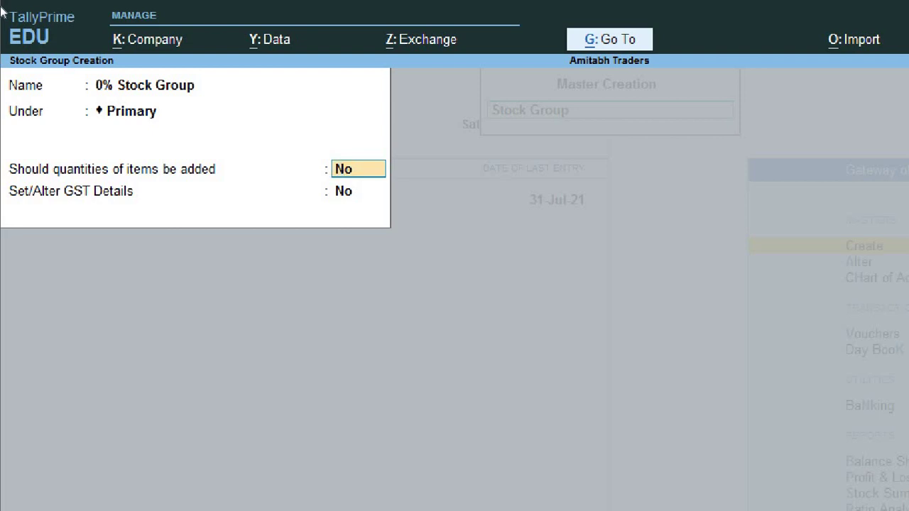
pyautogui.write('yes')
pyautogui.press('Return')
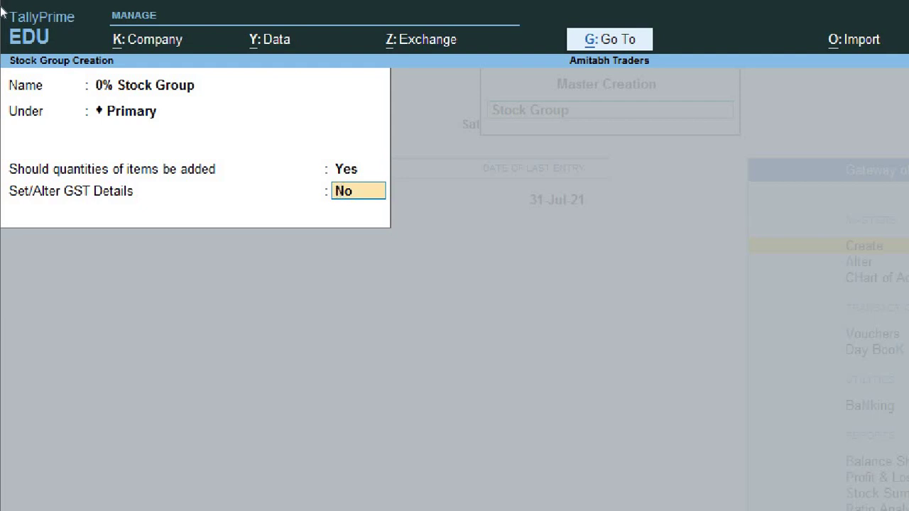
pyautogui.press('Return')
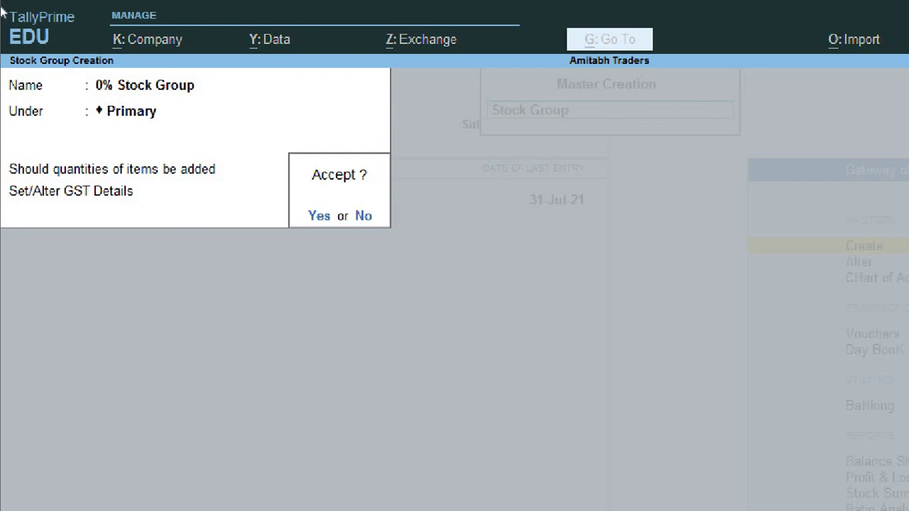
pyautogui.press('Return')
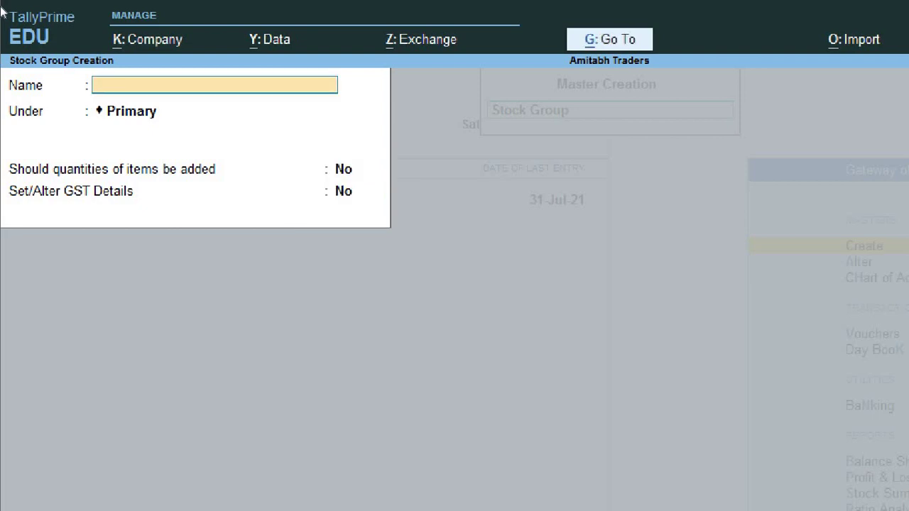
# Step: Leave stock group creation, check how the stock items are listed in the Stock Summary, and close the report
pyautogui.press('Escape')
pyautogui.press('Return')
pyautogui.press('Escape')
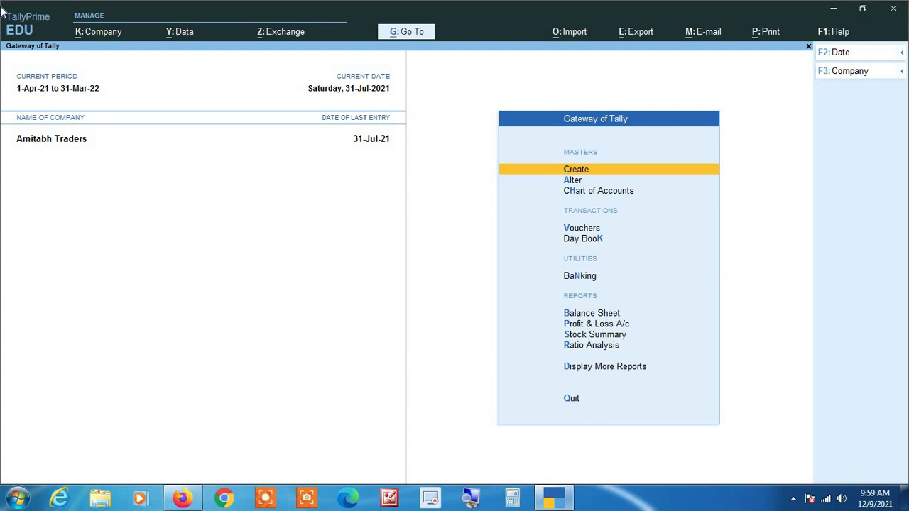
pyautogui.press('s')
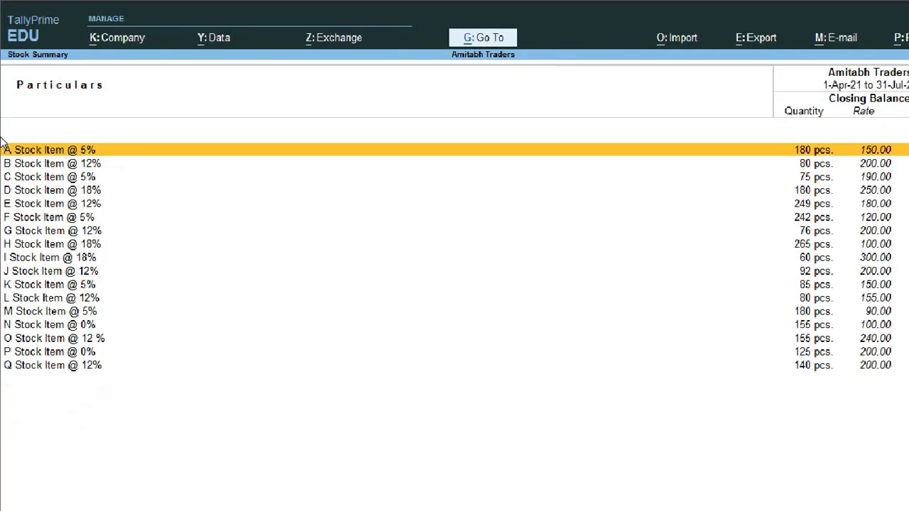
pyautogui.press('Escape')
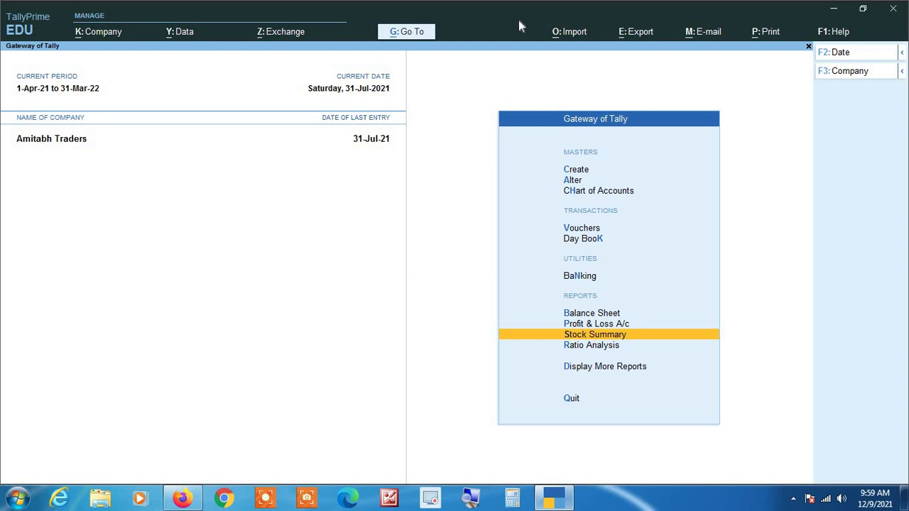
# Step: Open the list of existing stock items for alteration among the inventory masters
pyautogui.press('Up')
pyautogui.press('Up')
pyautogui.press('Up')
pyautogui.press('Up')
pyautogui.press('Up')
pyautogui.press('Up')
pyautogui.press('Up')
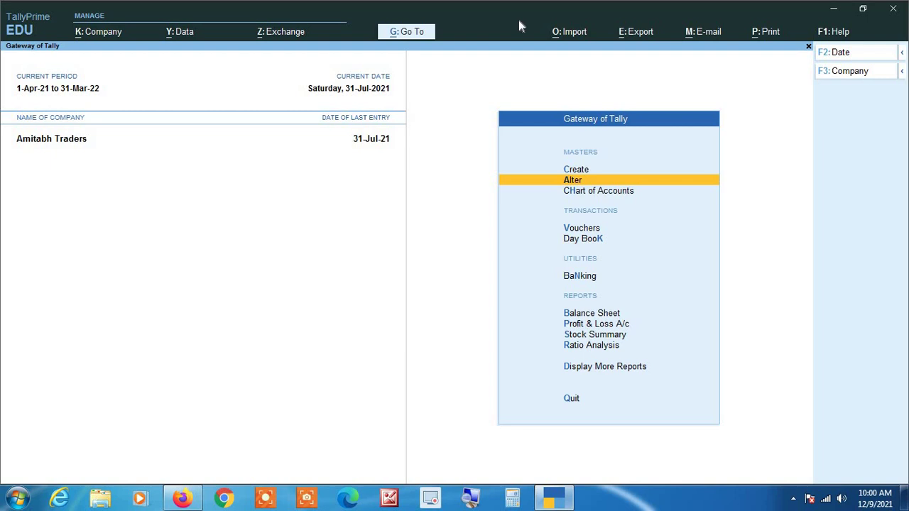
pyautogui.press('Return')
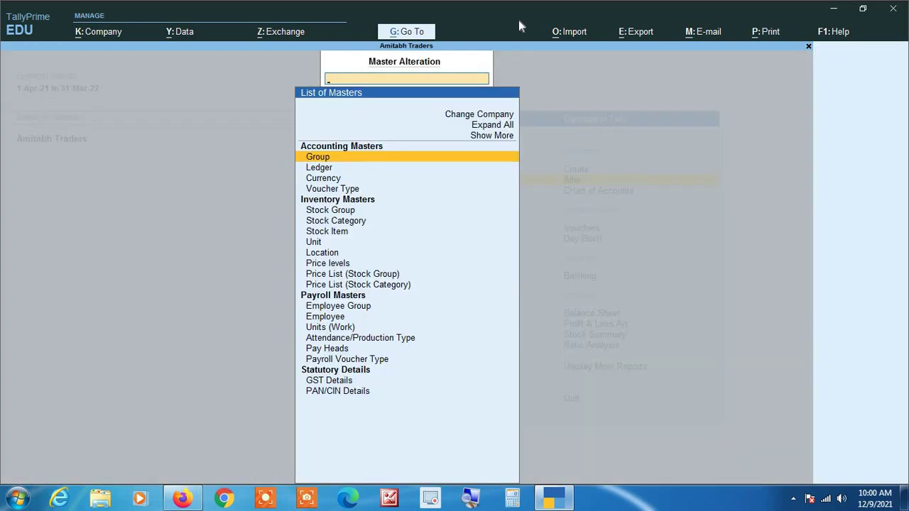
pyautogui.press('Down')
pyautogui.press('Down')
pyautogui.press('Down')
pyautogui.press('Down')
pyautogui.press('Down')
pyautogui.press('Down')
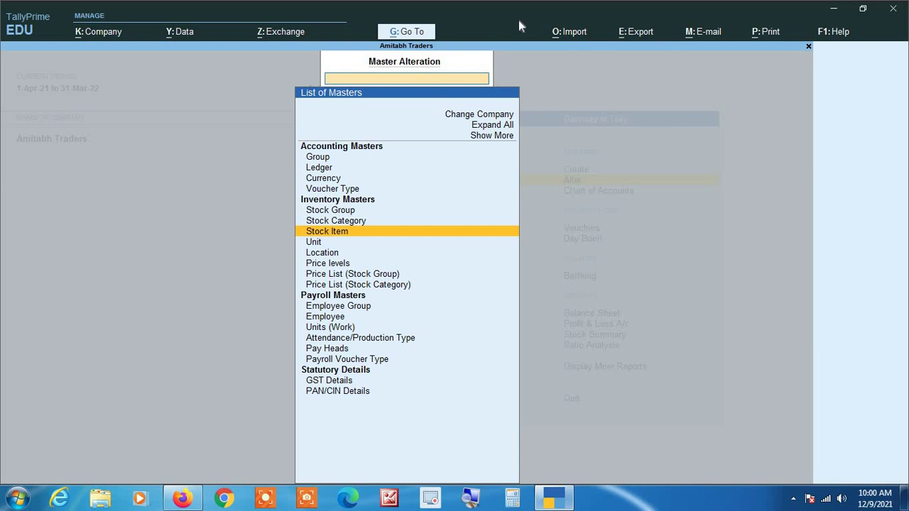
pyautogui.press('Return')
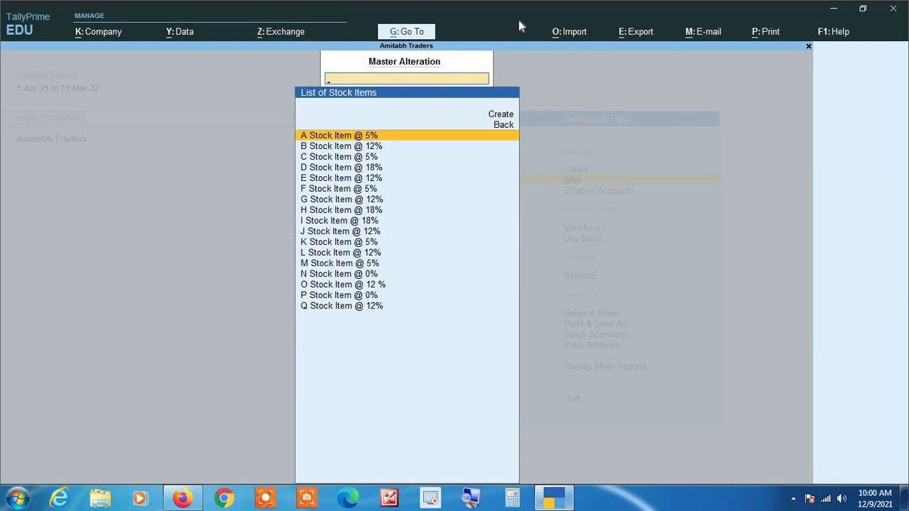
# Step: Look through the list of stock items from A to Q, checking the tax rate in each item's name
pyautogui.click(472, 500)
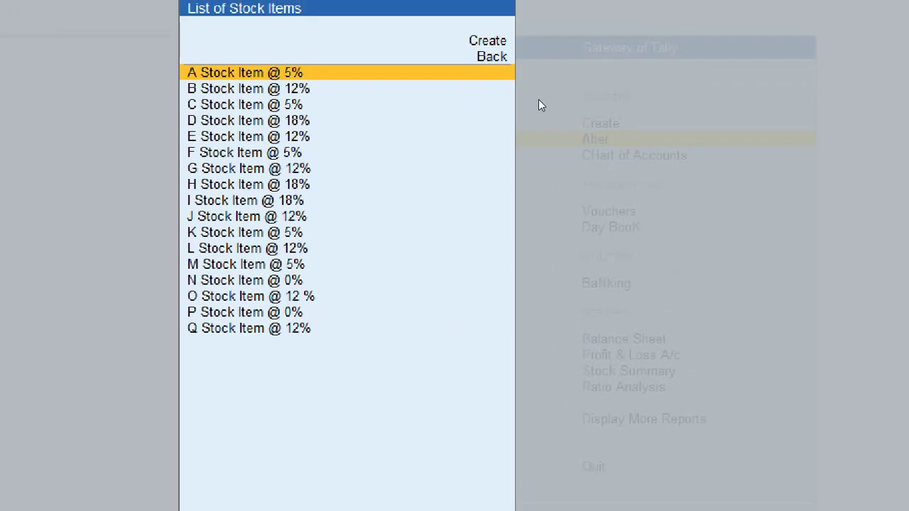
pyautogui.press('Down')
pyautogui.press('Down')
pyautogui.press('Down')
pyautogui.press('Down')
pyautogui.press('Down')
pyautogui.press('Down')
pyautogui.press('Down')
pyautogui.press('Down')
pyautogui.press('Down')
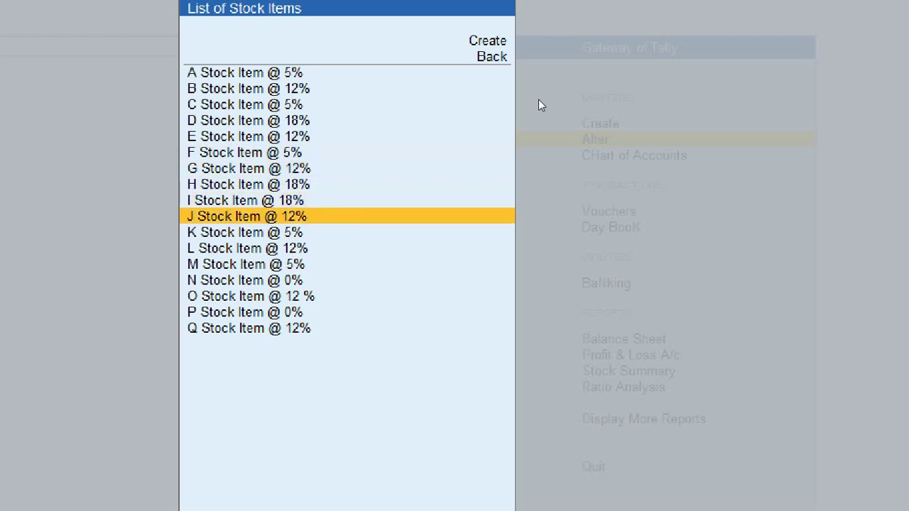
pyautogui.press('Down')
pyautogui.press('Down')
pyautogui.press('Down')
pyautogui.press('Down')
pyautogui.press('Down')
pyautogui.press('Down')
pyautogui.press('Down')
pyautogui.press('Up')
pyautogui.press('Up')
pyautogui.press('Up')
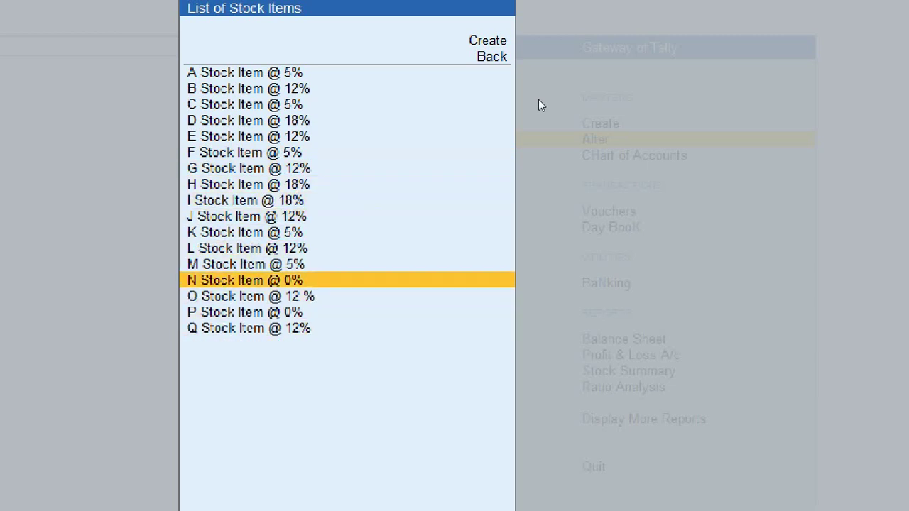
pyautogui.press('Up')
pyautogui.press('Up')
pyautogui.press('Up')
pyautogui.press('Up')
pyautogui.press('Up')
pyautogui.press('Up')
pyautogui.press('Up')
pyautogui.press('Up')
pyautogui.press('Up')
pyautogui.press('Up')
pyautogui.press('Up')
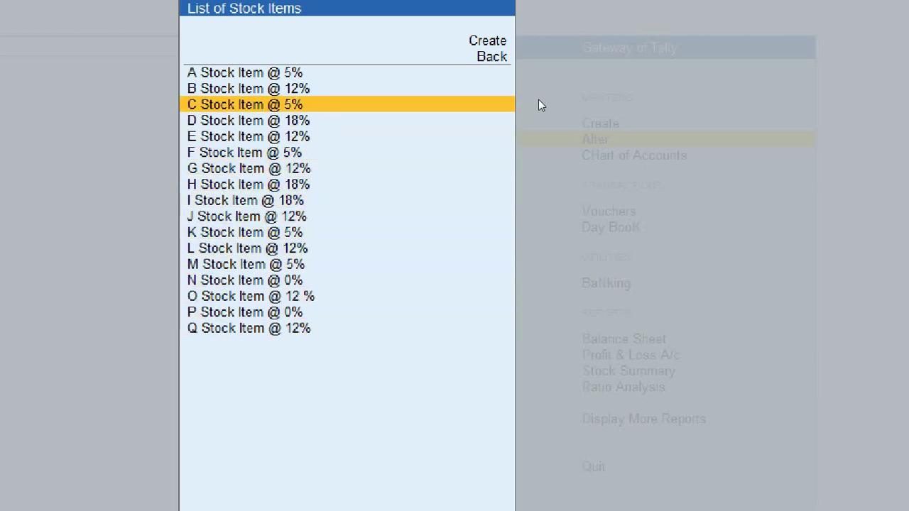
pyautogui.press('Up')
pyautogui.press('Up')
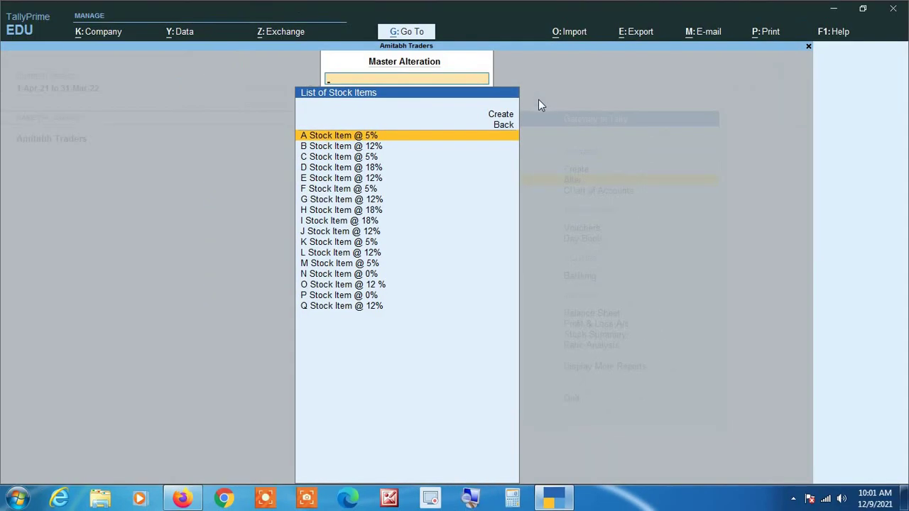
# Step: Alter A Stock Item @ 5% so that it falls under 5% Stock Group, and save the item
pyautogui.press('Return')
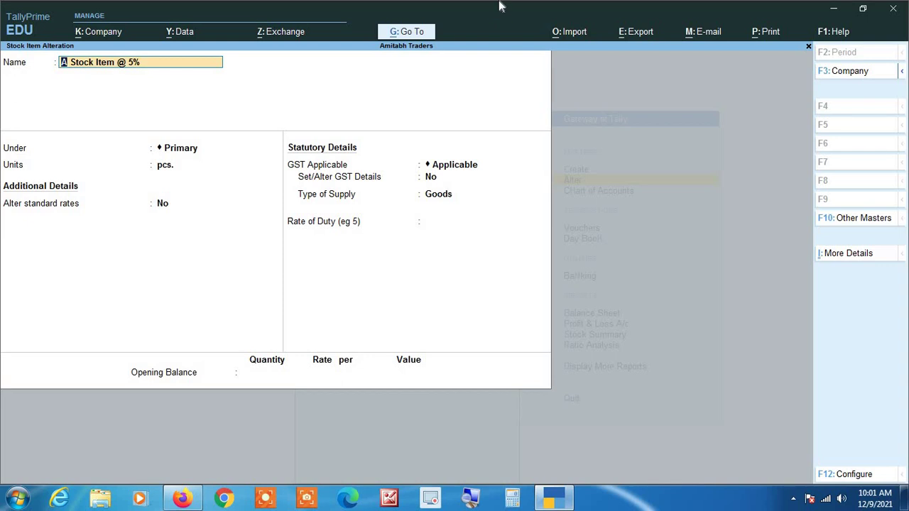
pyautogui.press('Return')
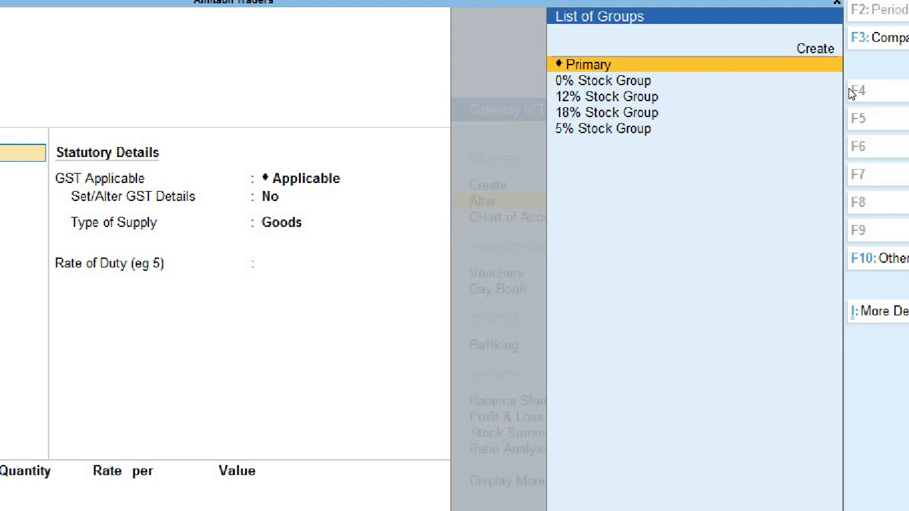
pyautogui.press('Down')
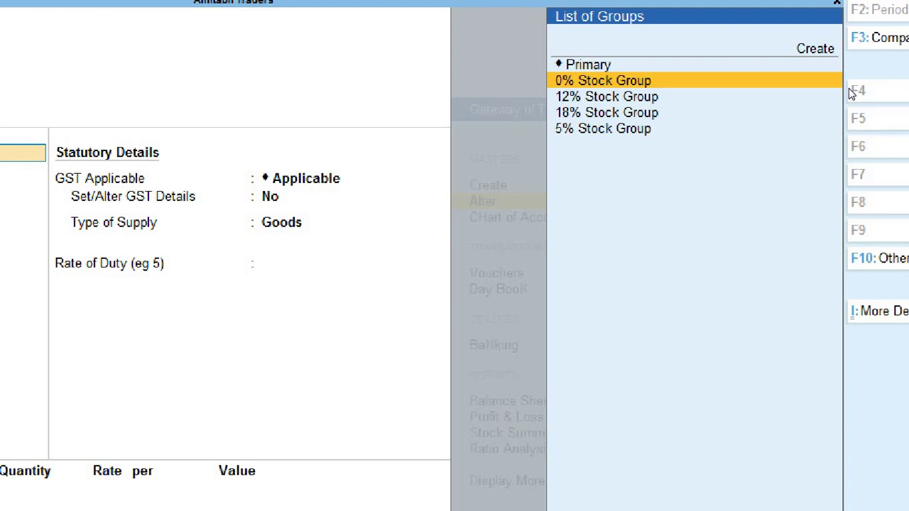
pyautogui.press('Down')
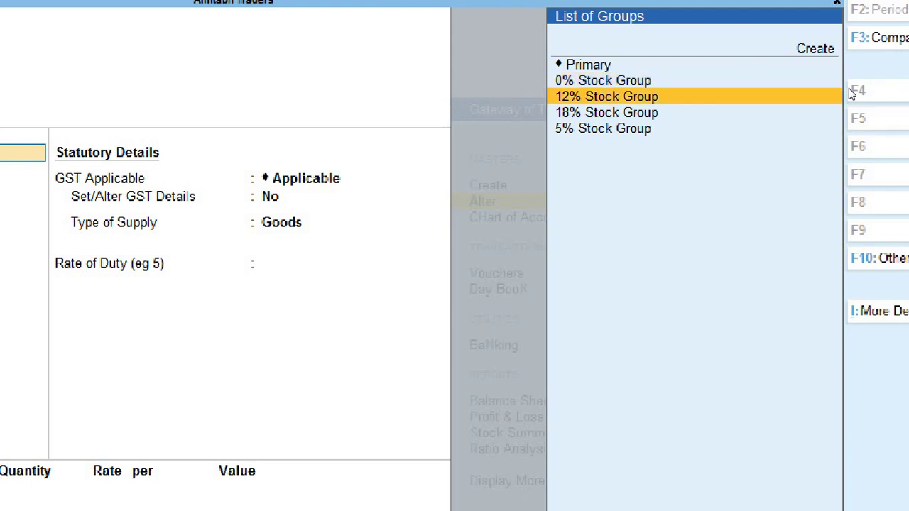
pyautogui.press('Down')
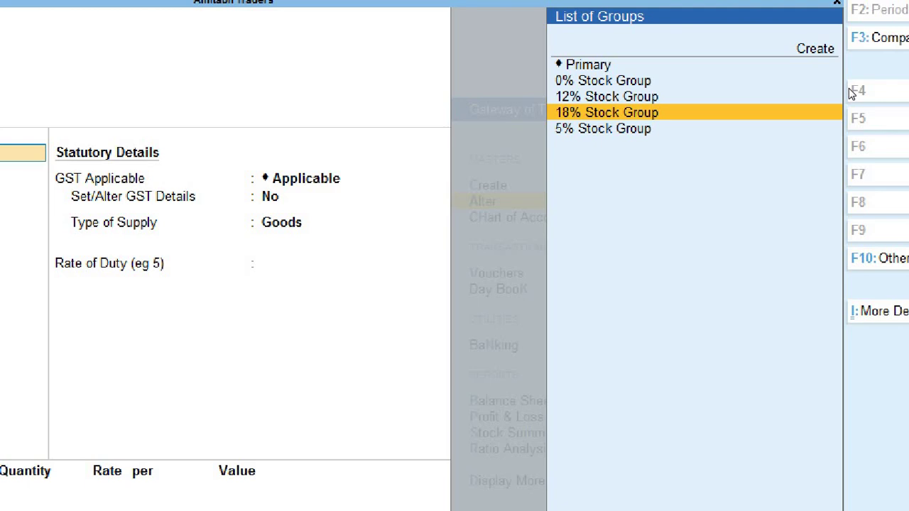
pyautogui.press('Down')
pyautogui.press('Up')
pyautogui.press('Up')
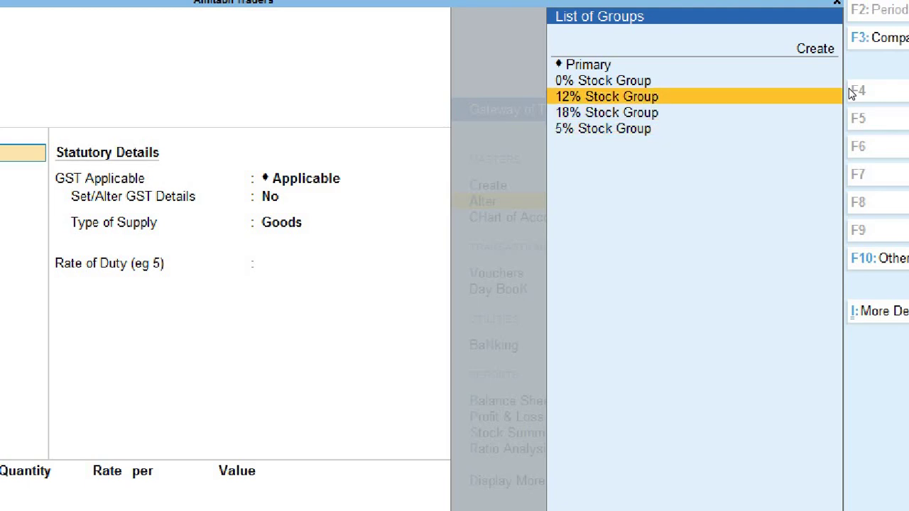
pyautogui.press('Up')
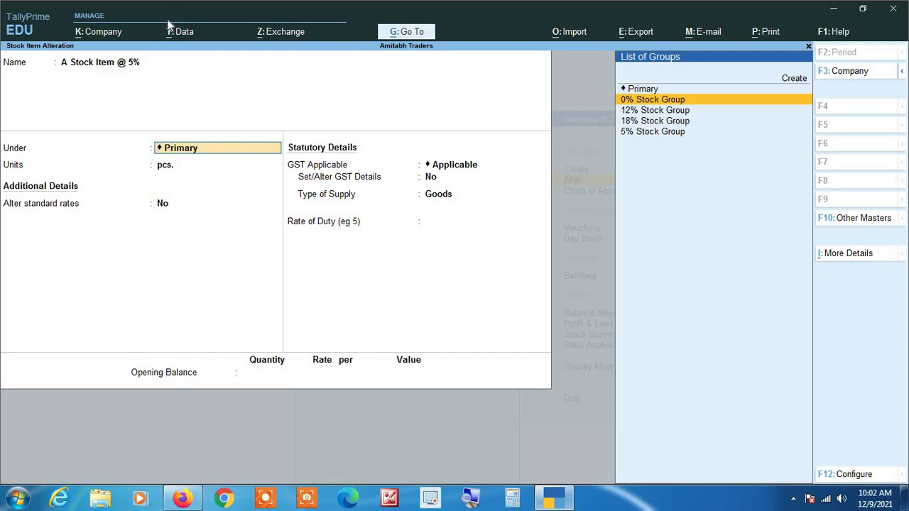
pyautogui.press('Down')
pyautogui.press('Down')
pyautogui.press('Down')
pyautogui.press('Return')
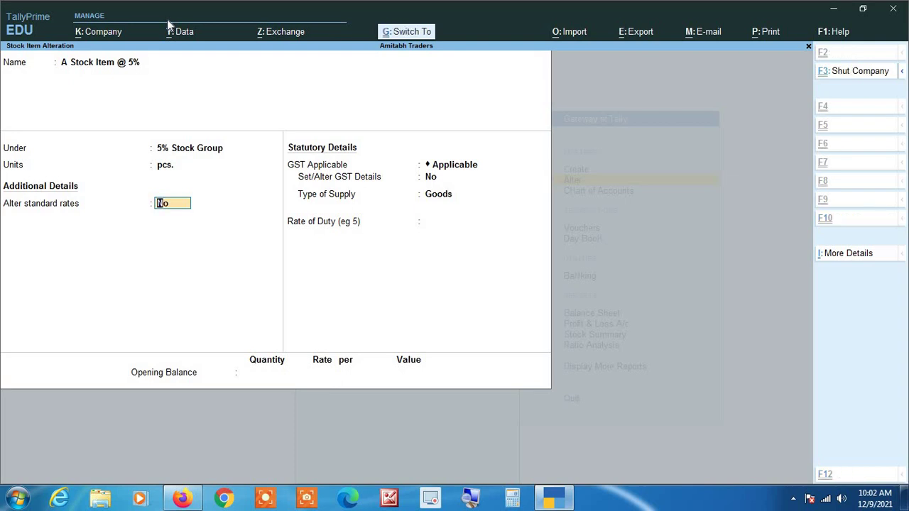
pyautogui.hotkey('ctrl', 'a')
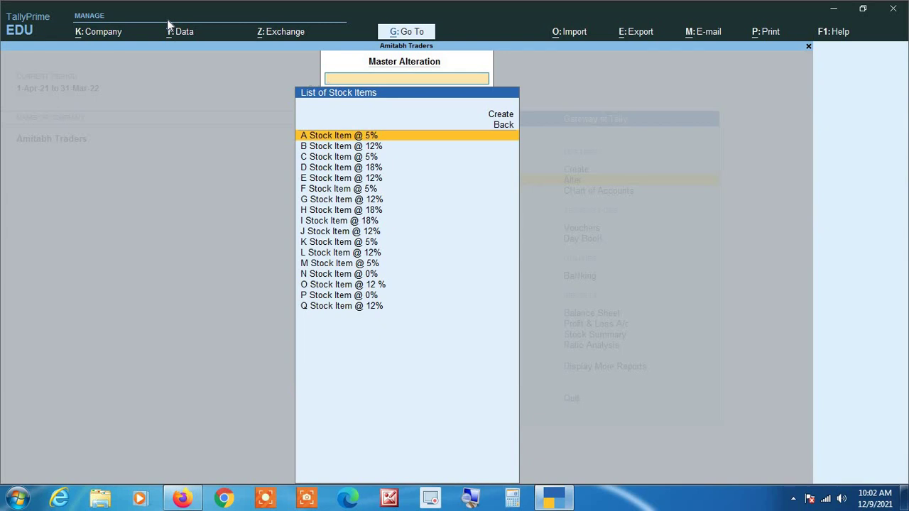
# Step: Alter B Stock Item @ 12% so that it falls under 12% Stock Group, and save the item
pyautogui.press('Down')
pyautogui.press('Return')
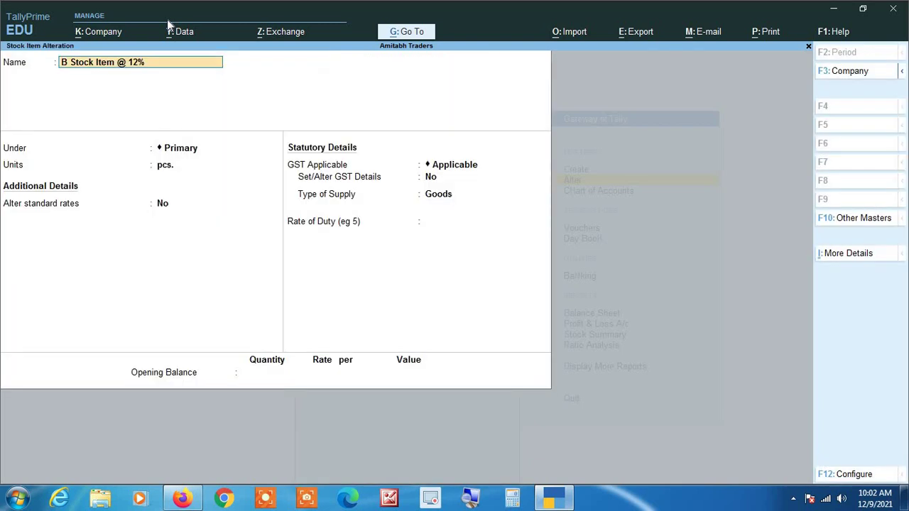
pyautogui.press('Return')
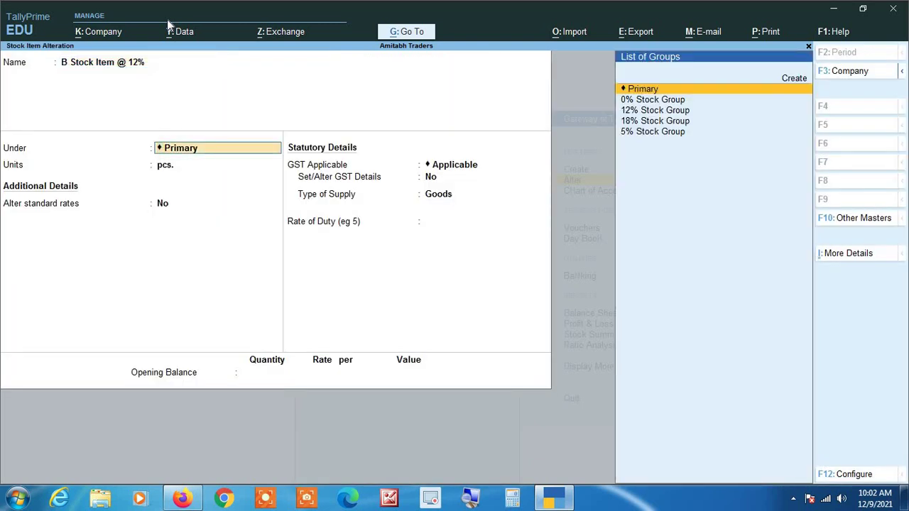
pyautogui.press('Down')
pyautogui.press('Down')
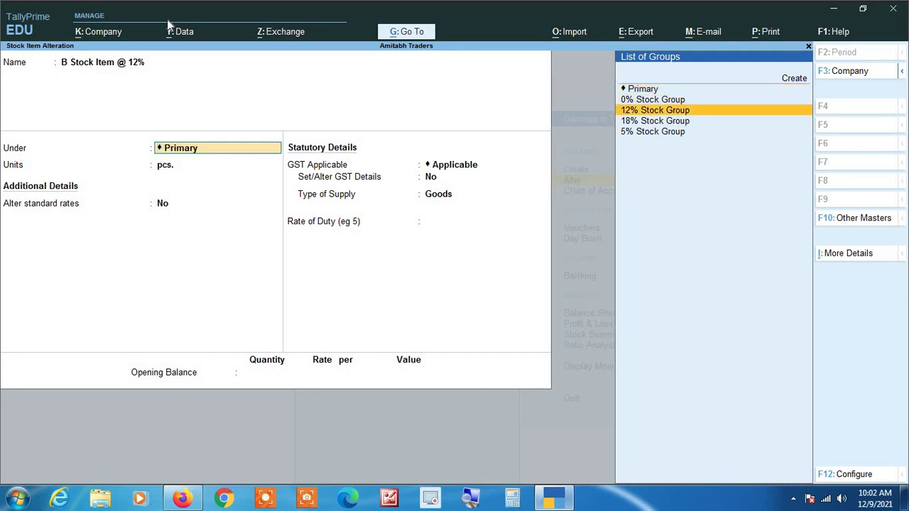
pyautogui.press('Return')
pyautogui.press('ctrl')
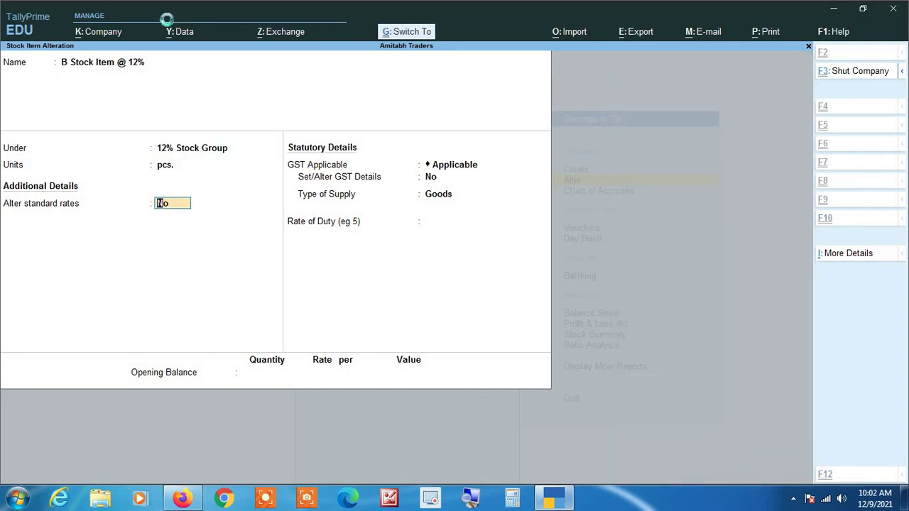
pyautogui.hotkey('ctrl', 'a')
# Step: Alter C Stock Item @ 5% so that it falls under 5% Stock Group, and save the item
pyautogui.press('Down')
pyautogui.press('Return')
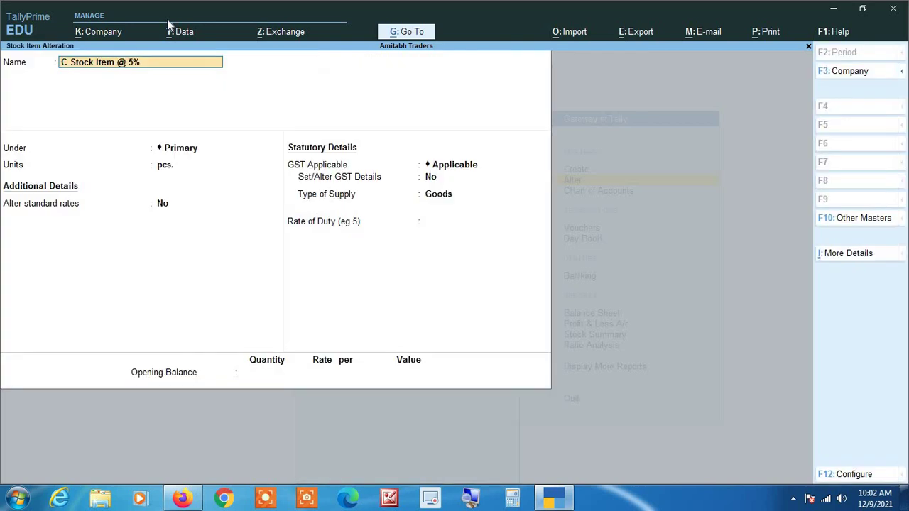
pyautogui.press('Return')
pyautogui.press('Return')
pyautogui.press('Return')
pyautogui.hotkey('shift', 'Tab')
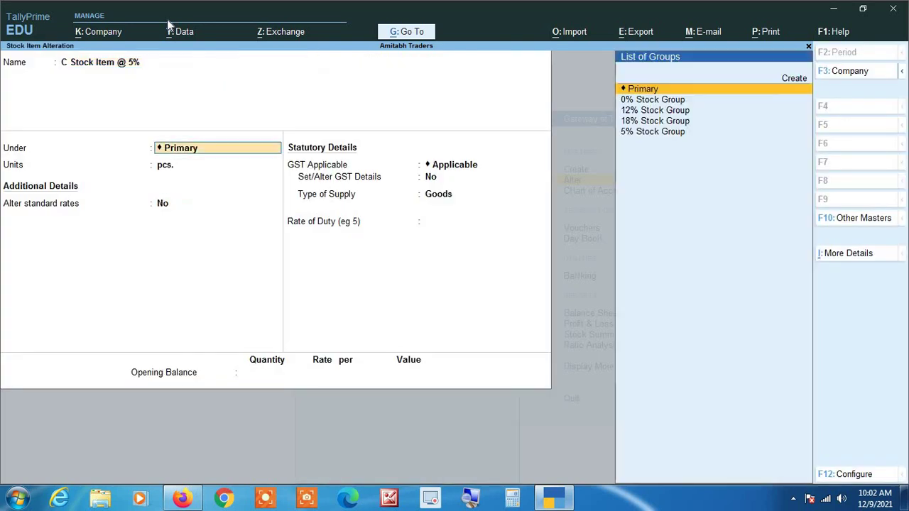
pyautogui.press('Down')
pyautogui.press('Down')
pyautogui.press('Down')
pyautogui.press('Down')
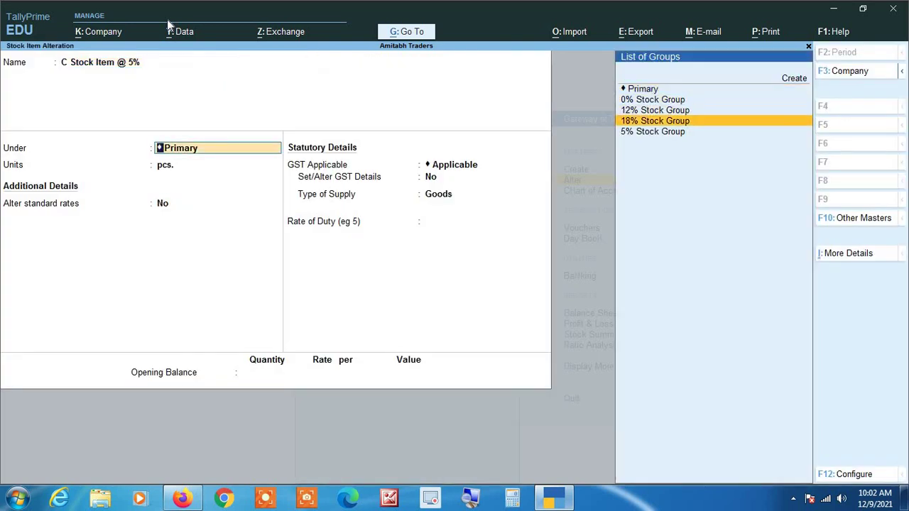
pyautogui.press('Return')
pyautogui.hotkey('ctrl', 'a')
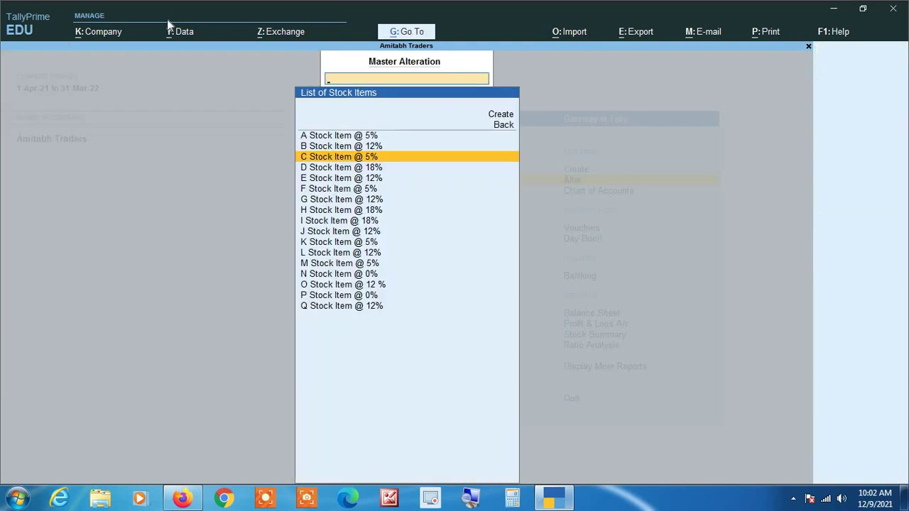
# Step: Alter D Stock Item @ 18% so that it falls under 18% Stock Group, and save the item
pyautogui.press('Down')
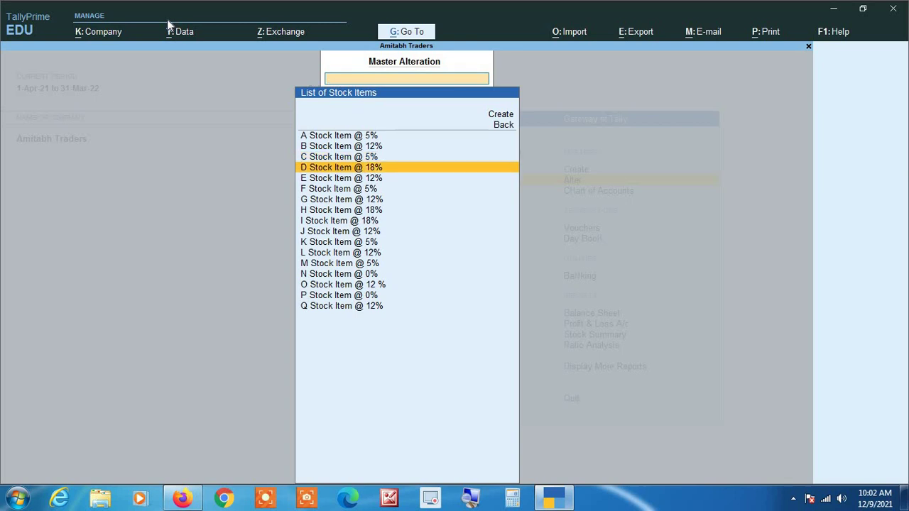
pyautogui.press('Return')
pyautogui.press('Return')
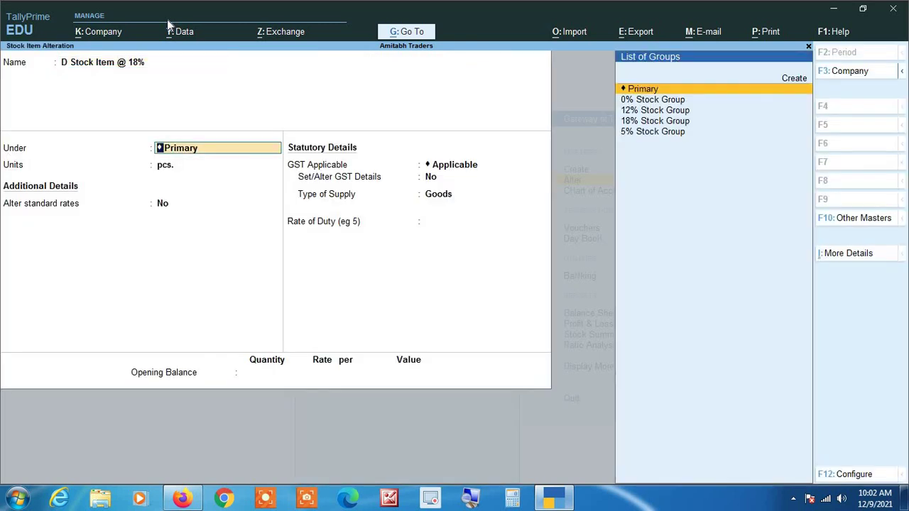
pyautogui.press('Down')
pyautogui.press('Down')
pyautogui.press('Down')
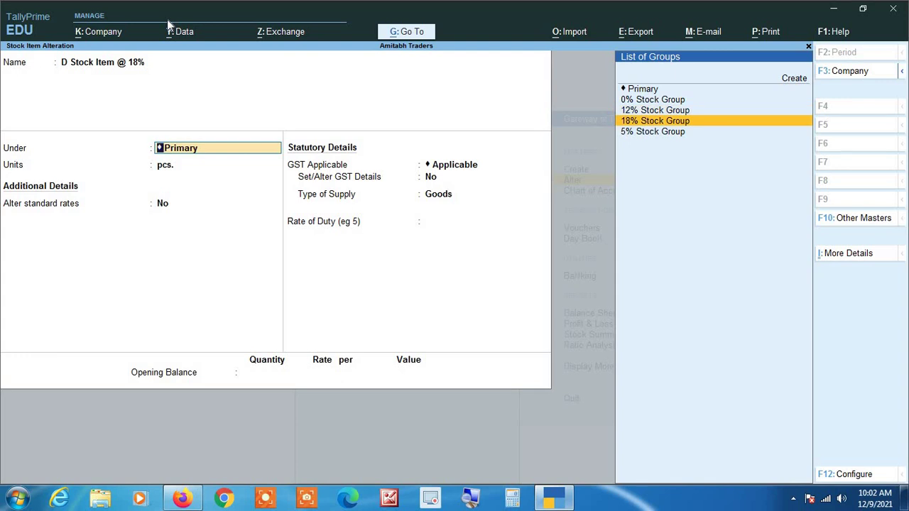
pyautogui.press('Return')
pyautogui.press('ctrl')
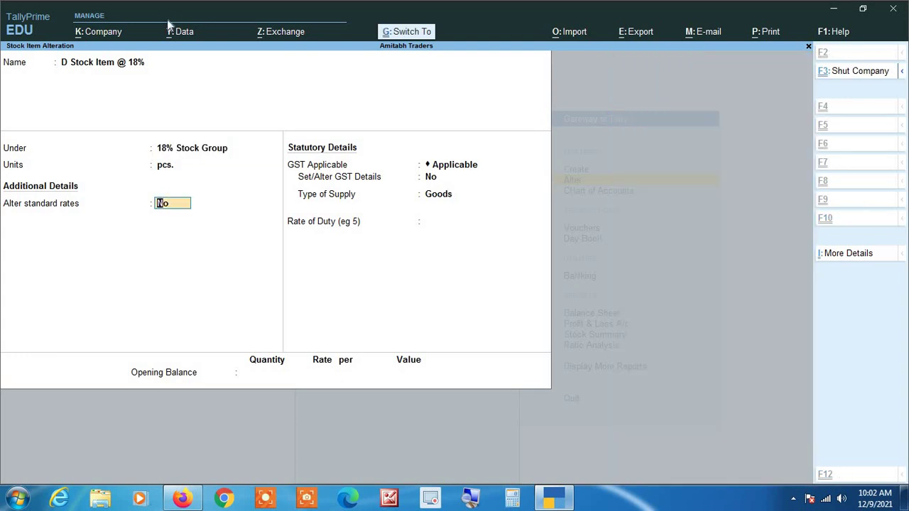
pyautogui.hotkey('ctrl', 'a')
# Step: Alter E Stock Item @ 12% so that it falls under 12% Stock Group, and save the item
pyautogui.press('Down')
pyautogui.press('Return')
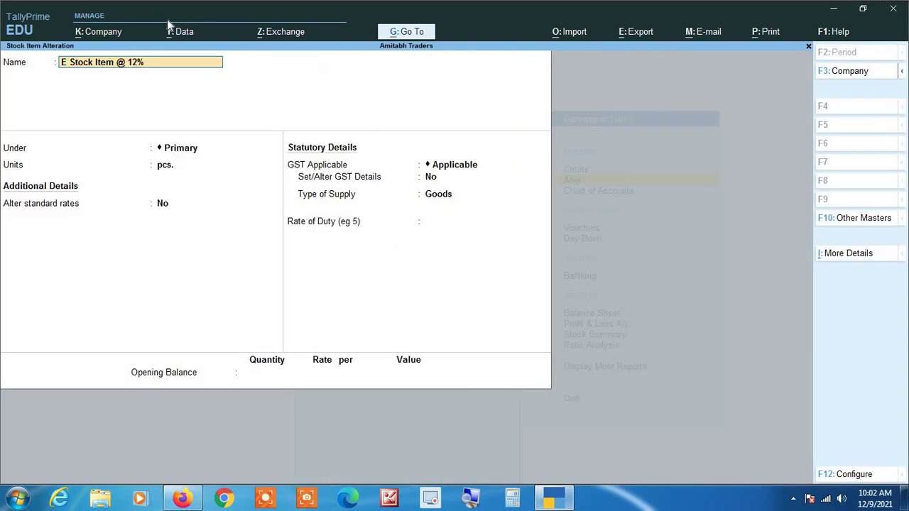
pyautogui.press('Return')
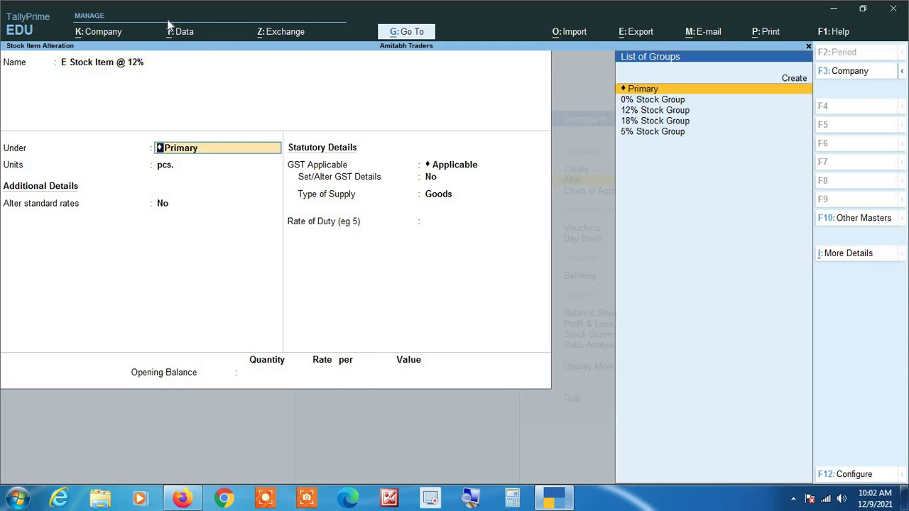
pyautogui.press('Down')
pyautogui.press('Down')
pyautogui.press('Return')
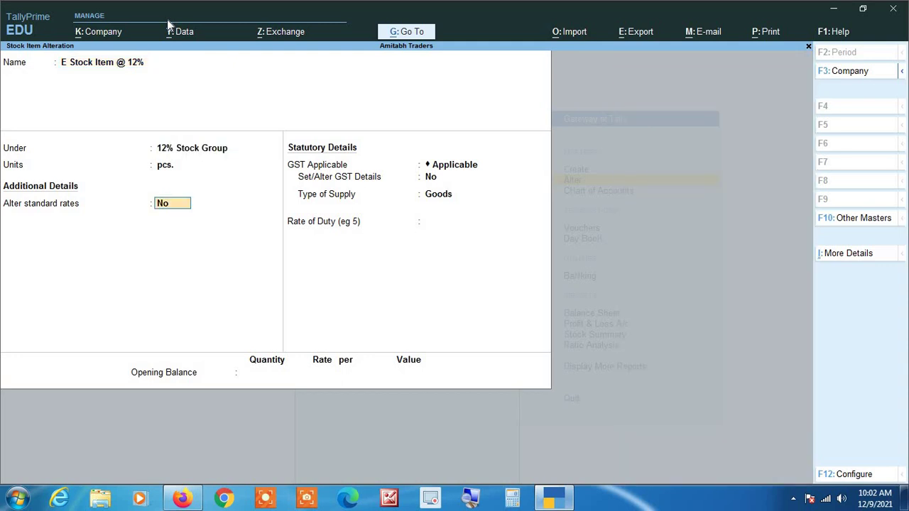
pyautogui.hotkey('ctrl', 'a')
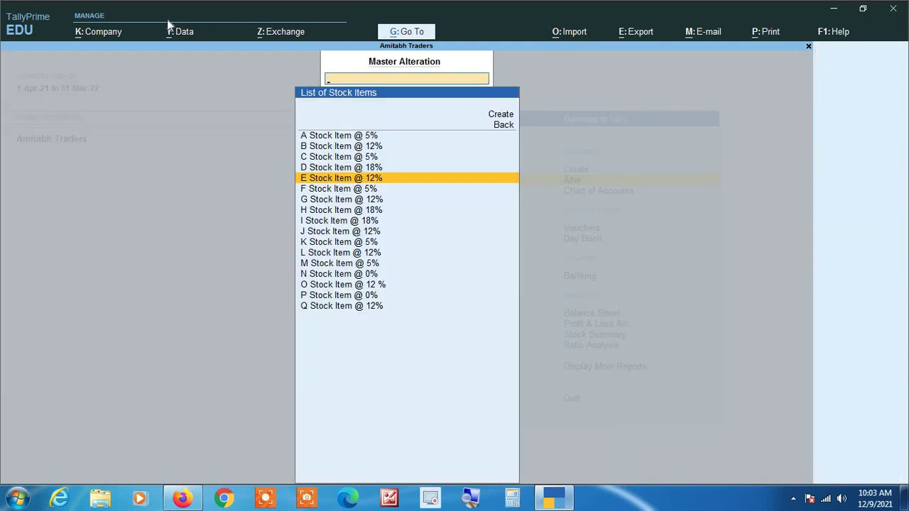
# Step: Alter F Stock Item @ 5% so that it falls under 5% Stock Group, and save the item
pyautogui.press('Down')
pyautogui.press('Return')
pyautogui.press('Return')
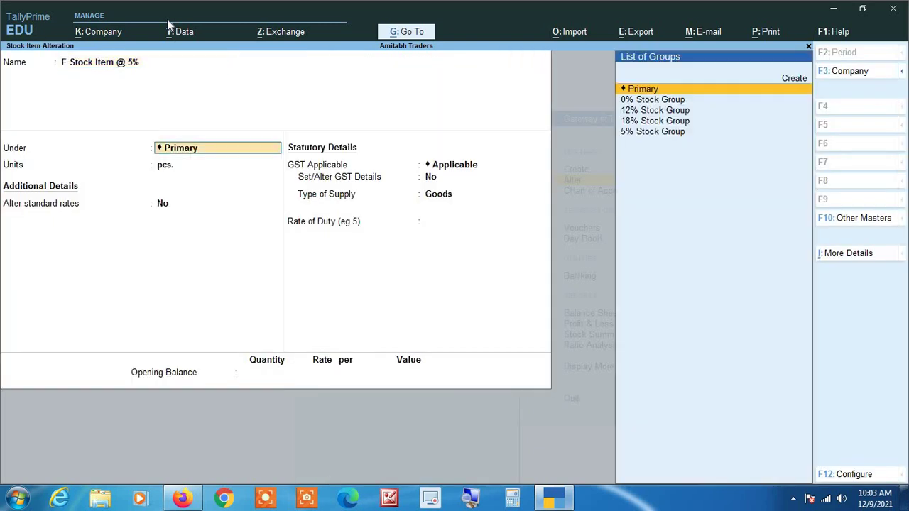
pyautogui.press('Down')
pyautogui.press('Down')
pyautogui.press('Down')
pyautogui.press('Down')
pyautogui.press('Return')
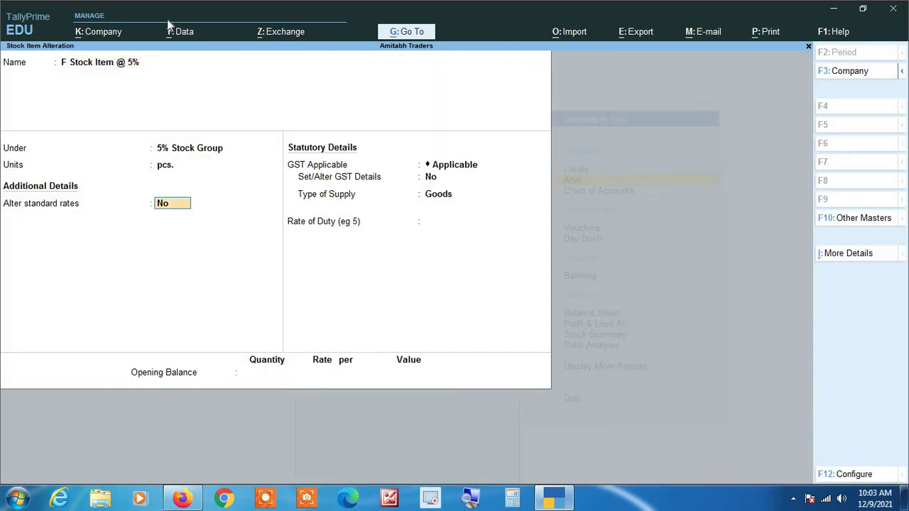
pyautogui.hotkey('ctrl', 'a')
# Step: Alter G Stock Item @ 12% so that it falls under 12% Stock Group, and save the item
pyautogui.press('Down')
pyautogui.press('Return')
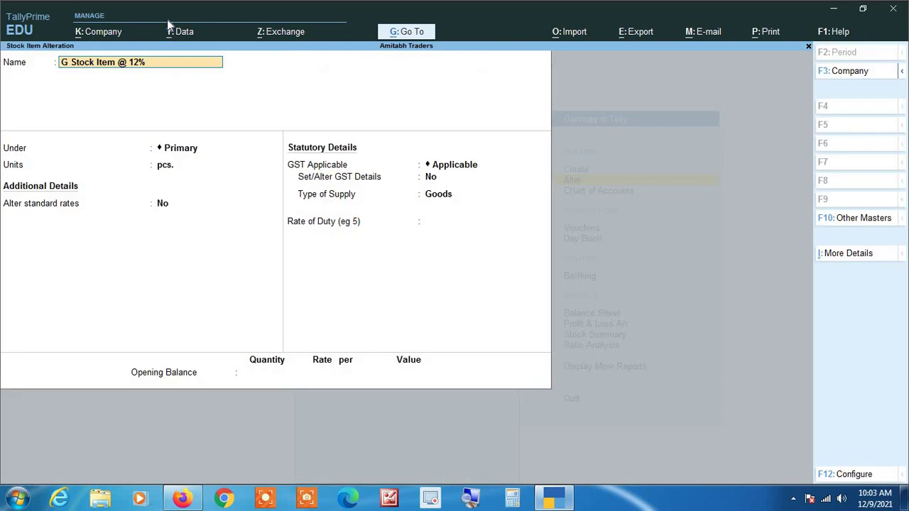
pyautogui.press('Return')
pyautogui.press('Return')
pyautogui.press('BackSpace')
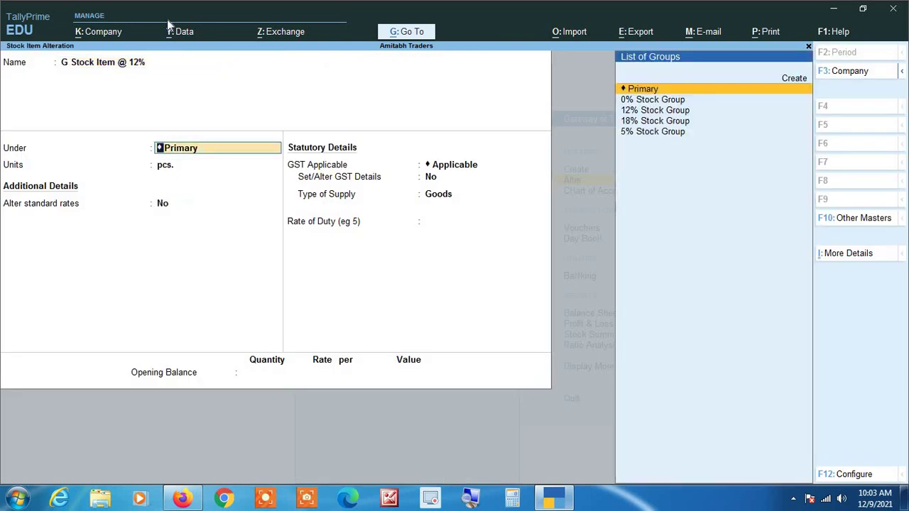
pyautogui.press('Right')
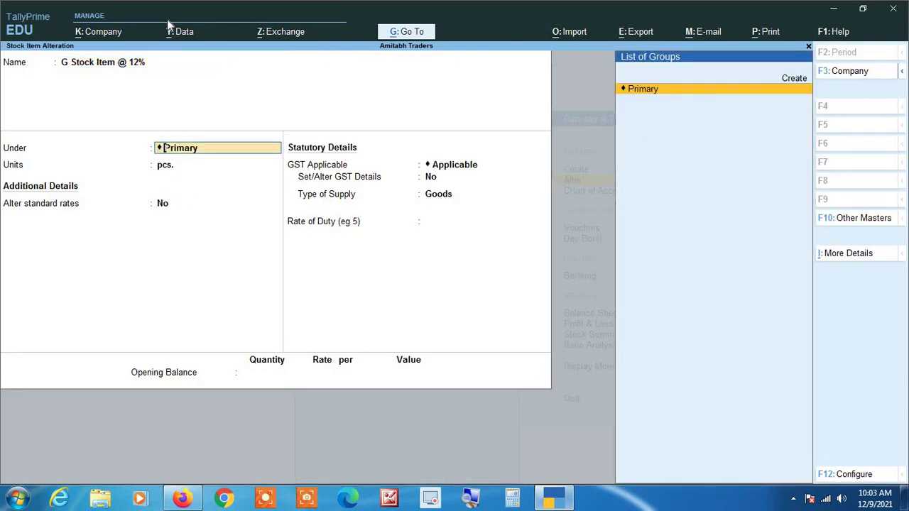
pyautogui.press('BackSpace')
pyautogui.press('Return')
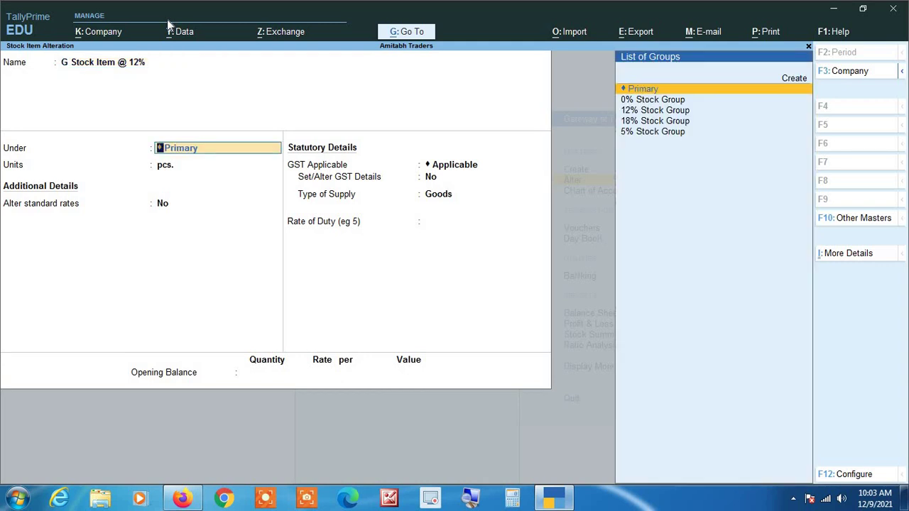
pyautogui.press('Down')
pyautogui.press('Down')
pyautogui.press('Return')
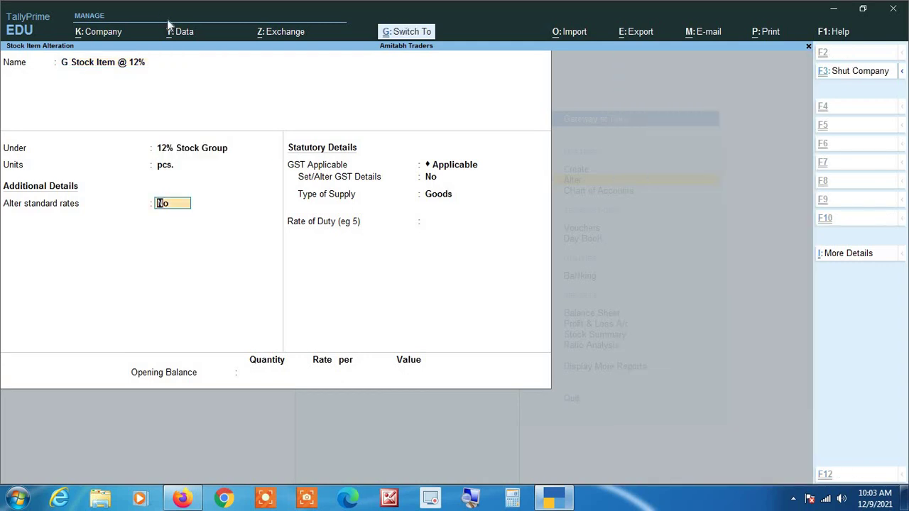
pyautogui.hotkey('ctrl', 'a')
# Step: Alter H Stock Item @ 18% so that it falls under 18% Stock Group, and save the item
pyautogui.press('Down')
pyautogui.press('Return')
pyautogui.press('Return')
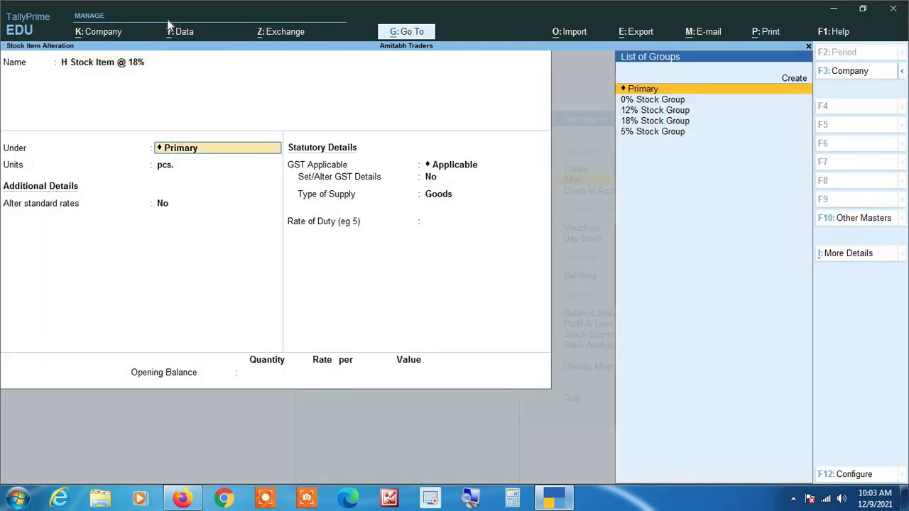
pyautogui.press('Down')
pyautogui.press('Down')
pyautogui.press('Down')
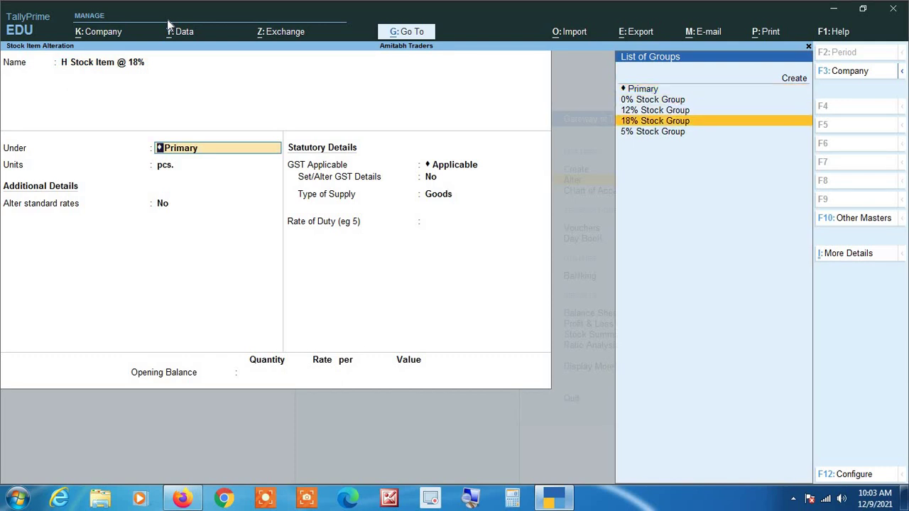
pyautogui.press('Return')
pyautogui.hotkey('ctrl', 'a')
# Step: Alter I Stock Item @ 18% so that it falls under 18% Stock Group, and save the item
pyautogui.press('Down')
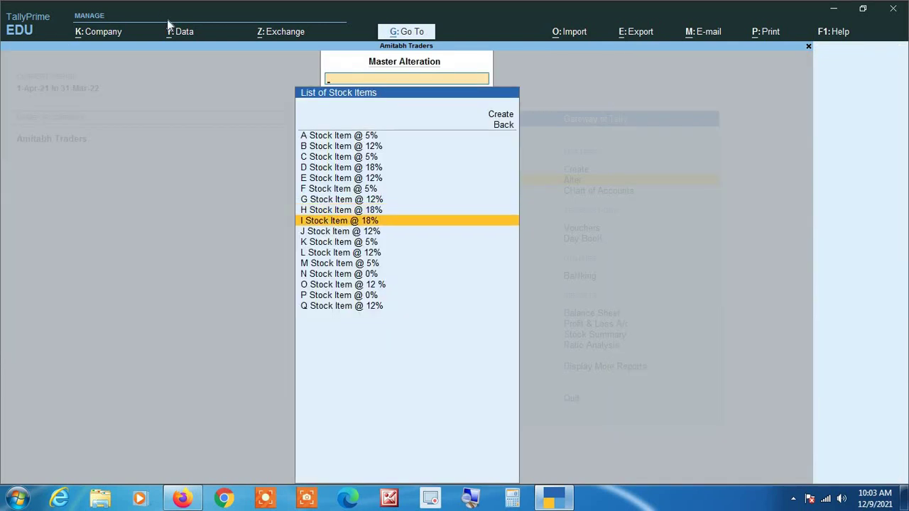
pyautogui.press('Return')
pyautogui.press('Return')
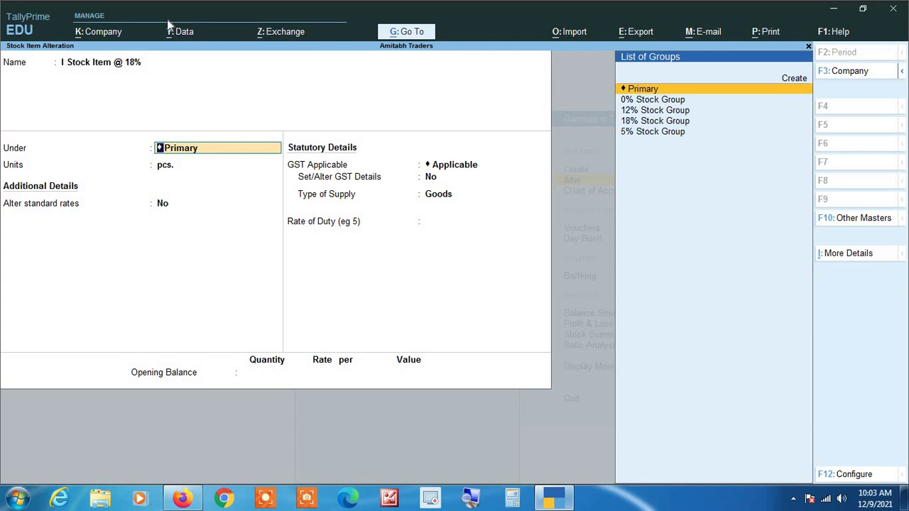
pyautogui.press('Down')
pyautogui.press('Down')
pyautogui.press('Down')
pyautogui.press('Return')
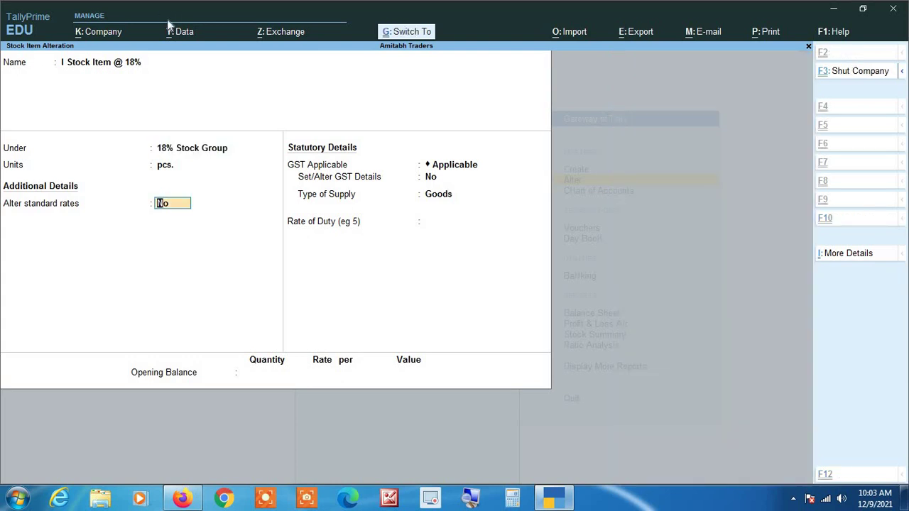
pyautogui.hotkey('ctrl', 'a')
# Step: Alter J Stock Item @ 12% so that it falls under 12% Stock Group, and save the item
pyautogui.press('Down')
pyautogui.press('Return')
pyautogui.press('Return')
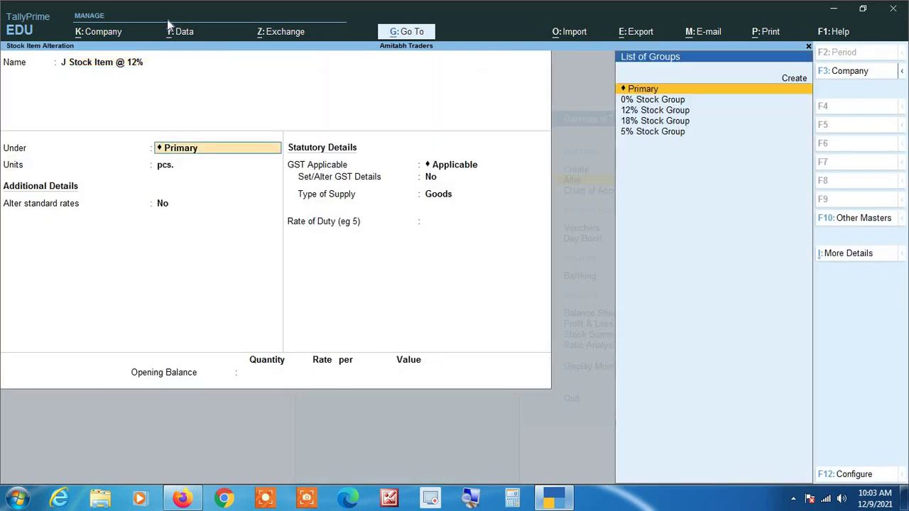
pyautogui.press('Down')
pyautogui.press('Down')
pyautogui.press('Return')
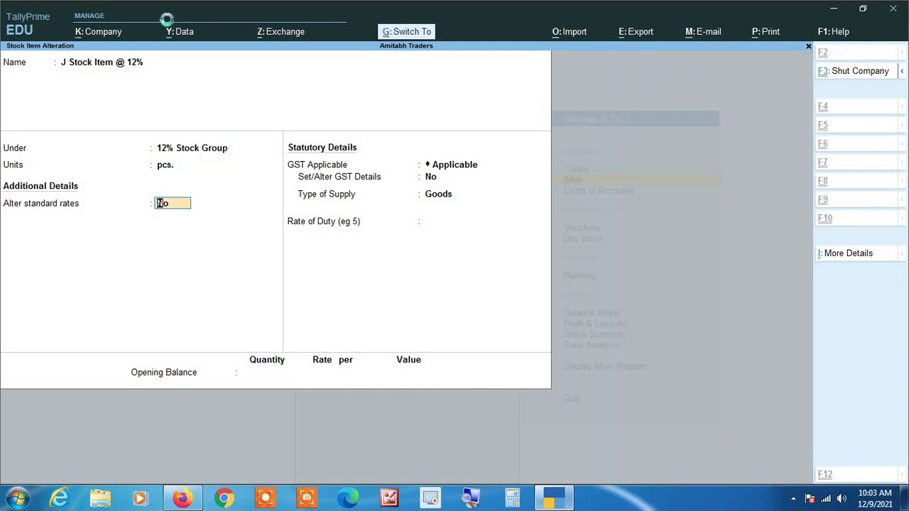
pyautogui.hotkey('ctrl', 'a')
# Step: Alter K Stock Item @ 5% so that it falls under 5% Stock Group, and save the item
pyautogui.press('Down')
pyautogui.press('Return')
pyautogui.press('Return')
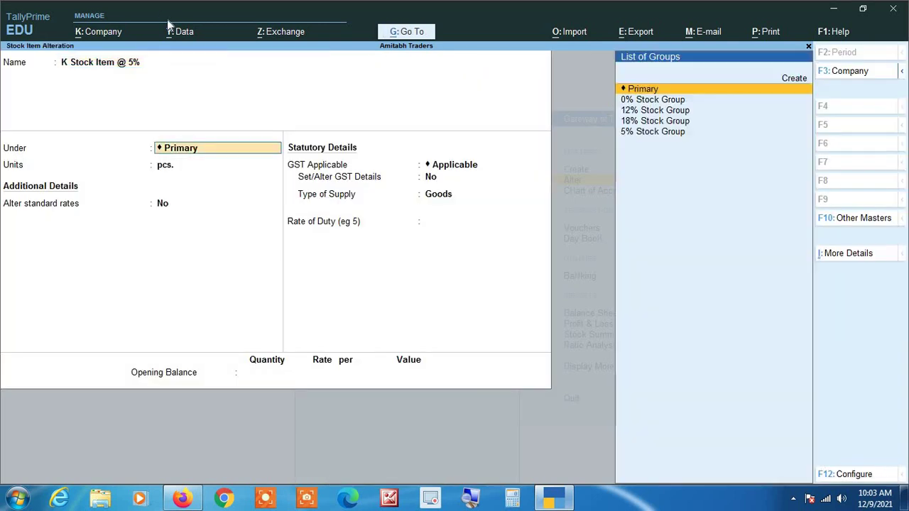
pyautogui.press('Down')
pyautogui.press('Down')
pyautogui.press('Down')
pyautogui.press('Down')
pyautogui.press('Return')
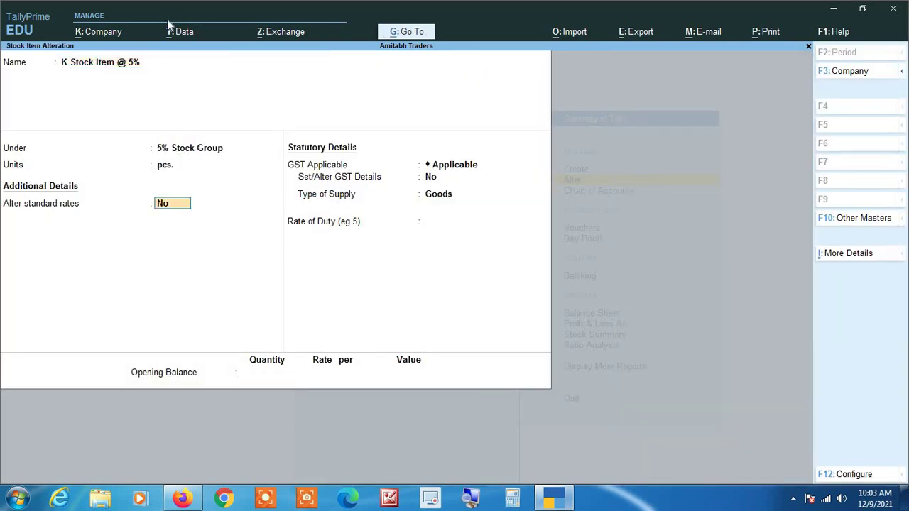
pyautogui.hotkey('ctrl', 'a')
# Step: Alter L Stock Item @ 12% so that it falls under 12% Stock Group, and save the item
pyautogui.press('Down')
pyautogui.press('Return')
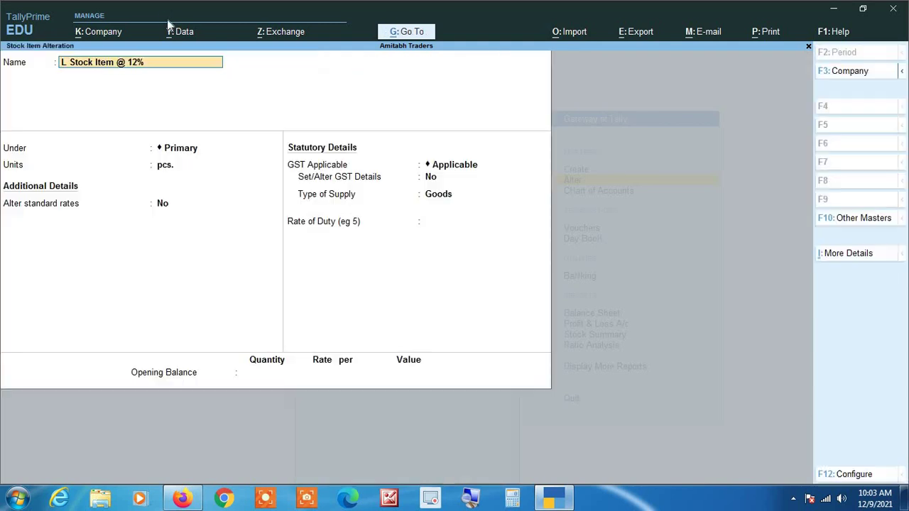
pyautogui.press('Return')
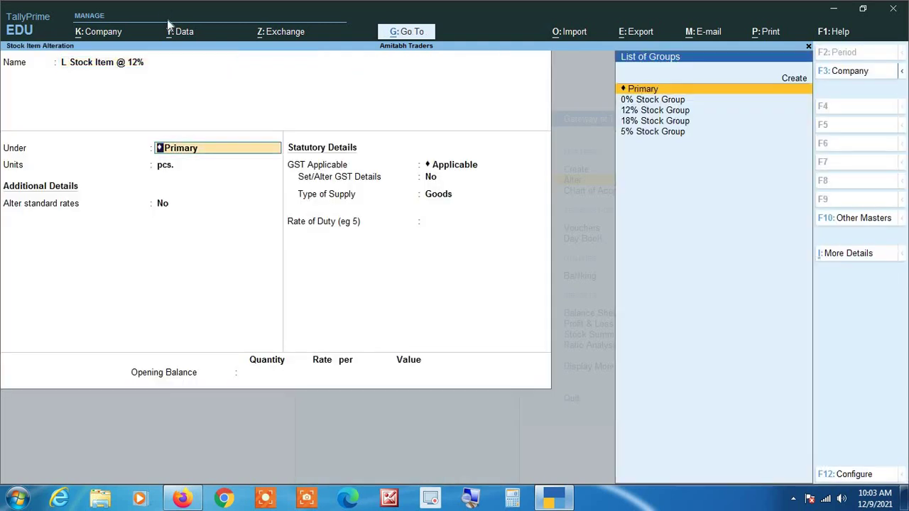
pyautogui.press('Down')
pyautogui.press('Down')
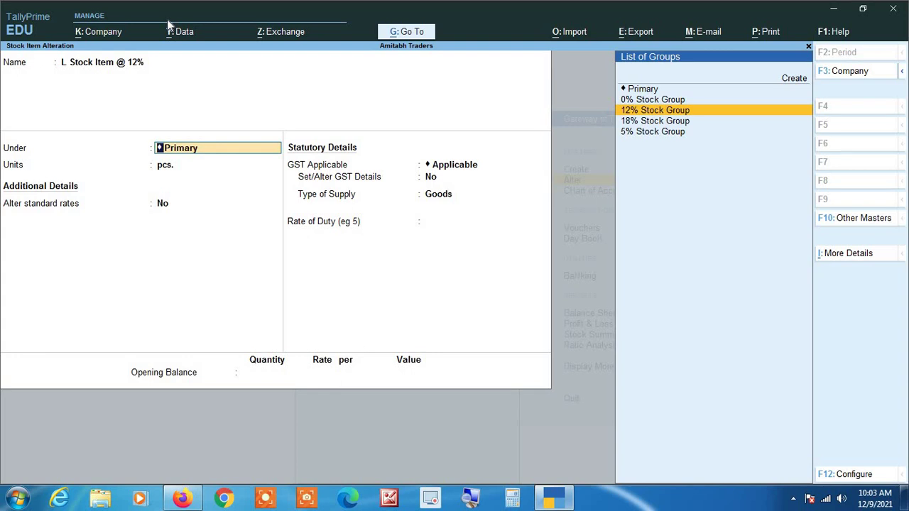
pyautogui.press('Return')
pyautogui.hotkey('ctrl', 'a')
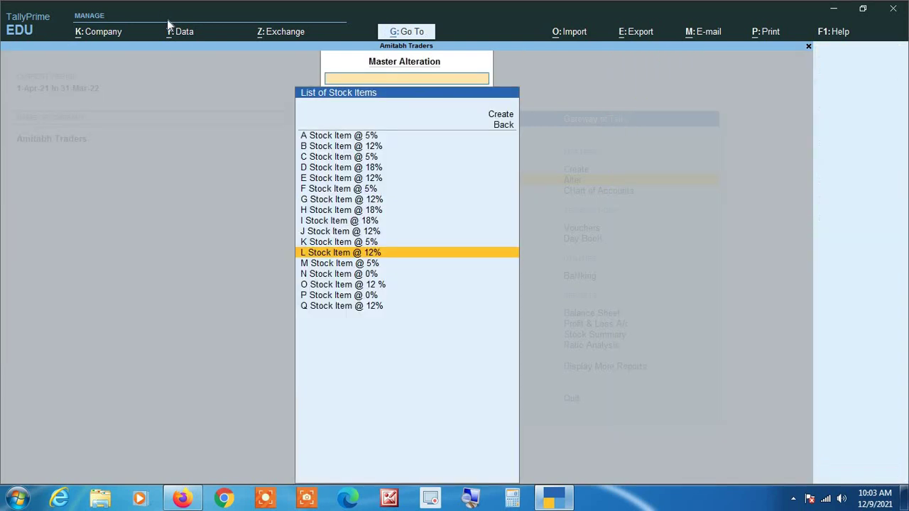
# Step: Alter M Stock Item @ 5% so that it falls under 5% Stock Group, and save the item
pyautogui.press('Down')
pyautogui.press('Return')
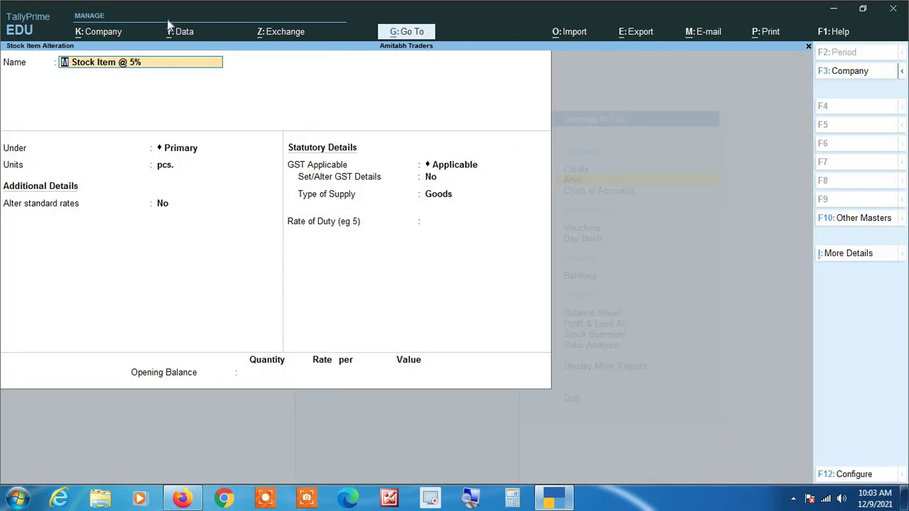
pyautogui.press('Return')
pyautogui.press('Down')
pyautogui.press('Down')
pyautogui.press('Down')
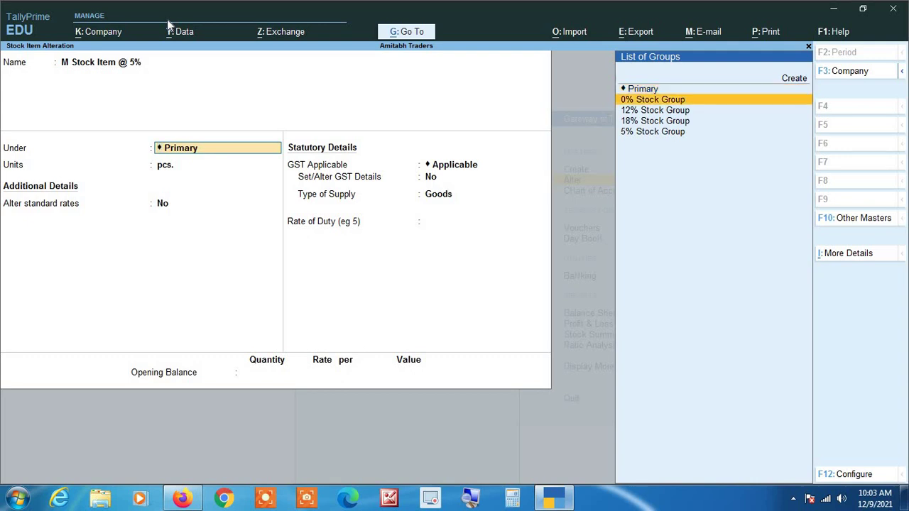
pyautogui.press('Down')
pyautogui.press('Return')
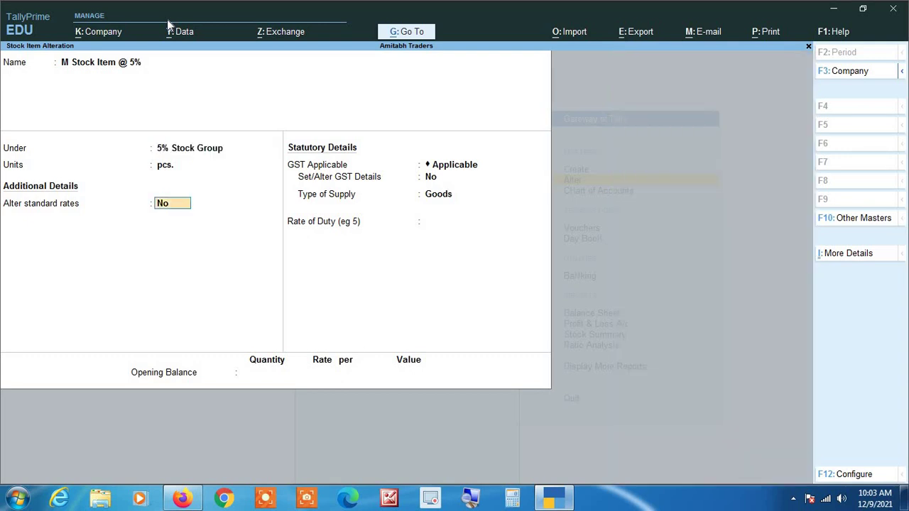
pyautogui.hotkey('ctrl', 'a')
# Step: Alter N Stock Item @ 0% so that it falls under 0% Stock Group, and save the item
pyautogui.press('Down')
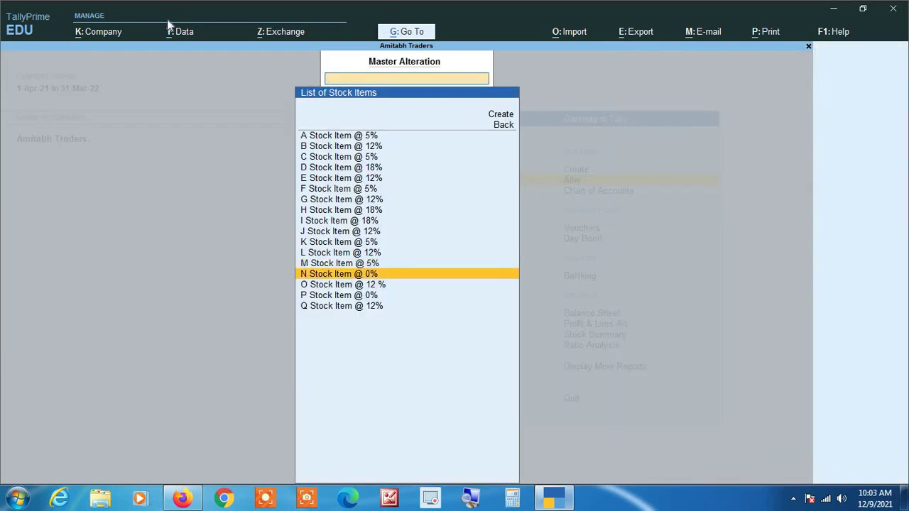
pyautogui.press('Return')
pyautogui.press('Return')
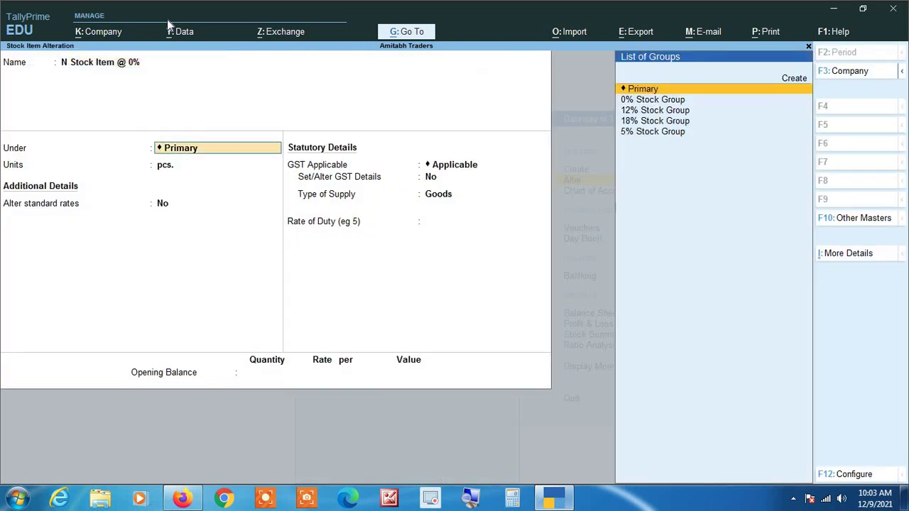
pyautogui.press('Down')
pyautogui.press('Return')
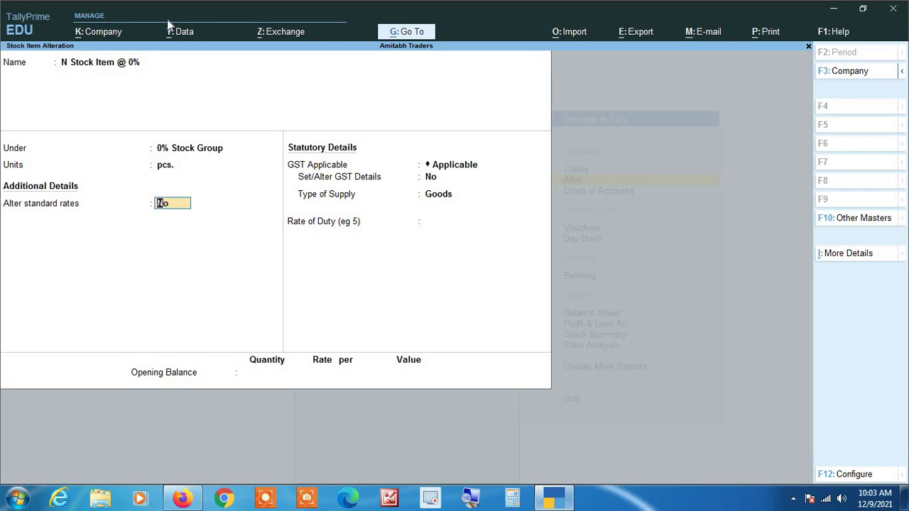
pyautogui.press('ctrl')
pyautogui.hotkey('ctrl', 'a')
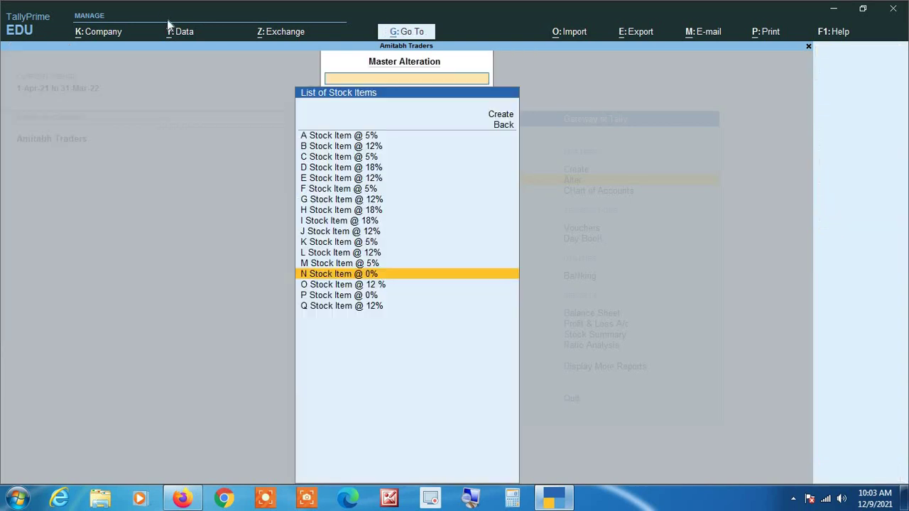
# Step: Alter O Stock Item @ 12 % so that it falls under 12% Stock Group, and save the item
pyautogui.press('Down')
pyautogui.press('Return')
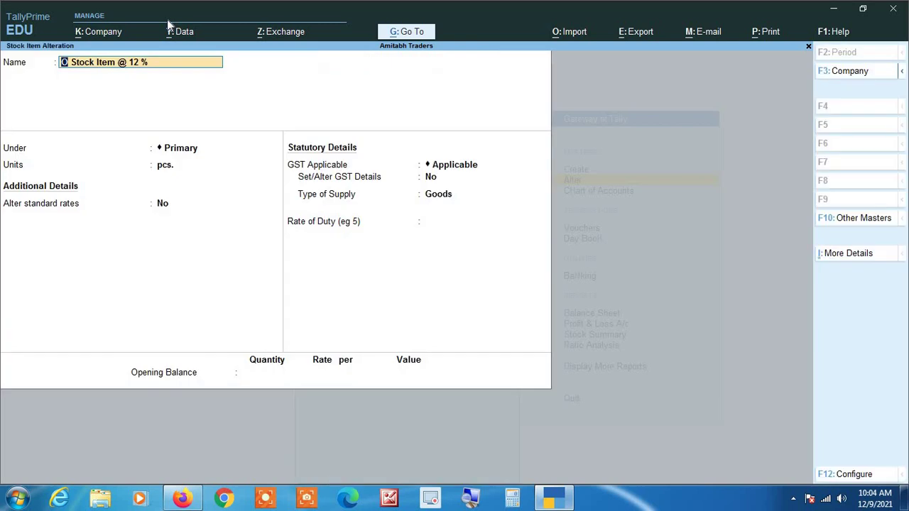
pyautogui.press('Return')
pyautogui.press('Down')
pyautogui.press('Down')
pyautogui.press('Return')
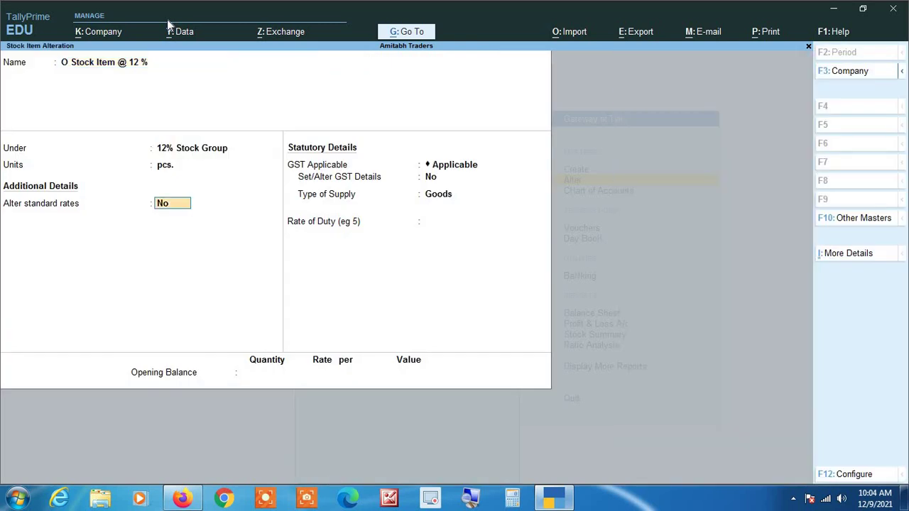
pyautogui.hotkey('ctrl', 'a')
# Step: Alter P Stock Item @ 0% so that it falls under 0% Stock Group, and save the item
pyautogui.press('Down')
pyautogui.press('Return')
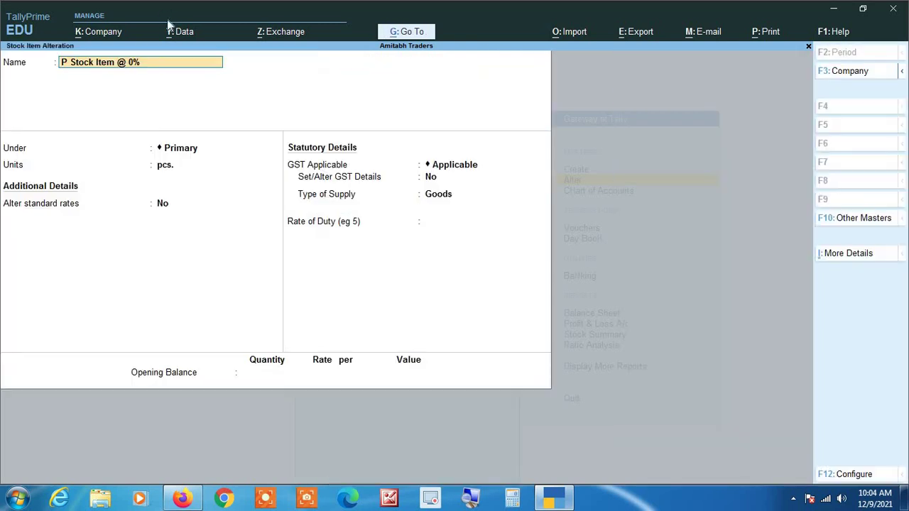
pyautogui.press('Return')
pyautogui.press('Down')
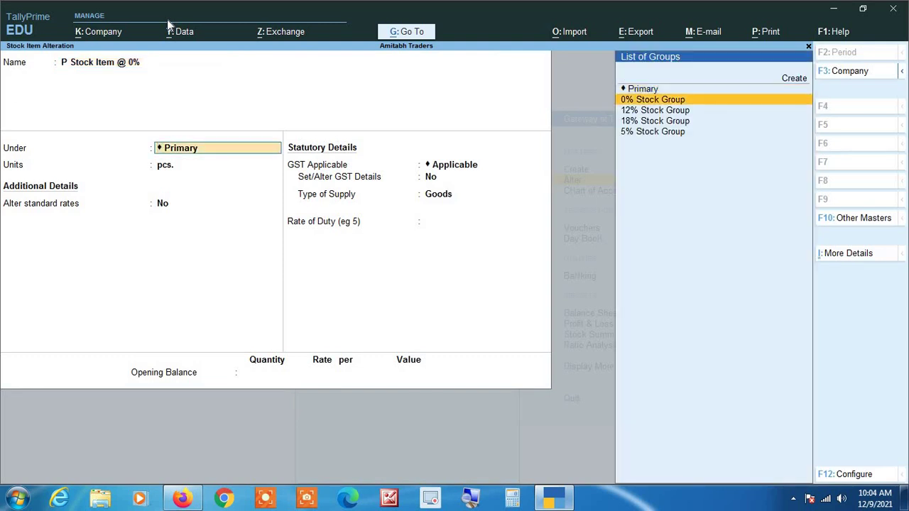
pyautogui.press('Return')
pyautogui.hotkey('ctrl', 'a')
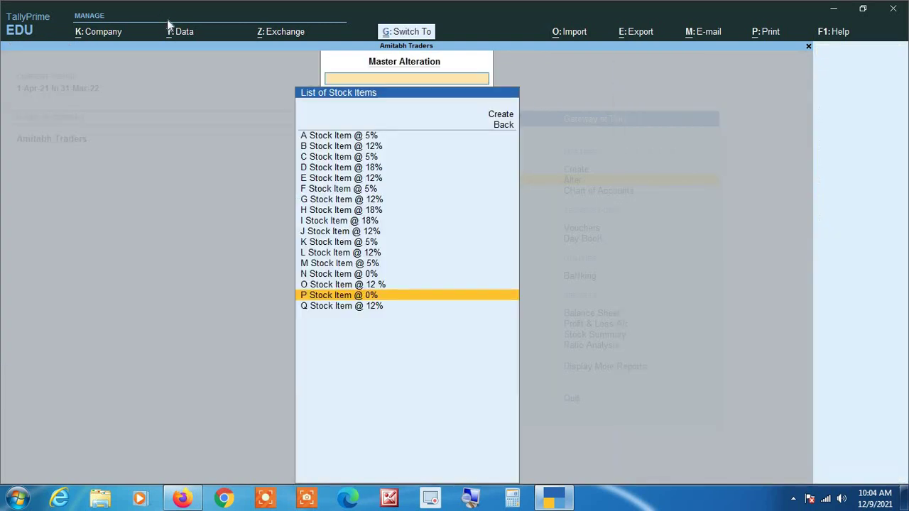
# Step: Open Q Stock Item @ 12% for alteration and place it under 12% Stock Group
pyautogui.press('Down')
pyautogui.press('Return')
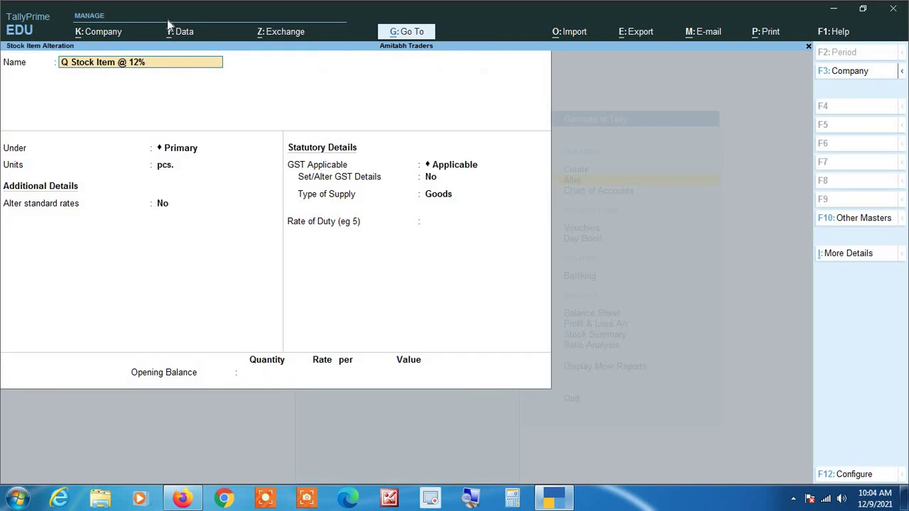
pyautogui.press('Return')
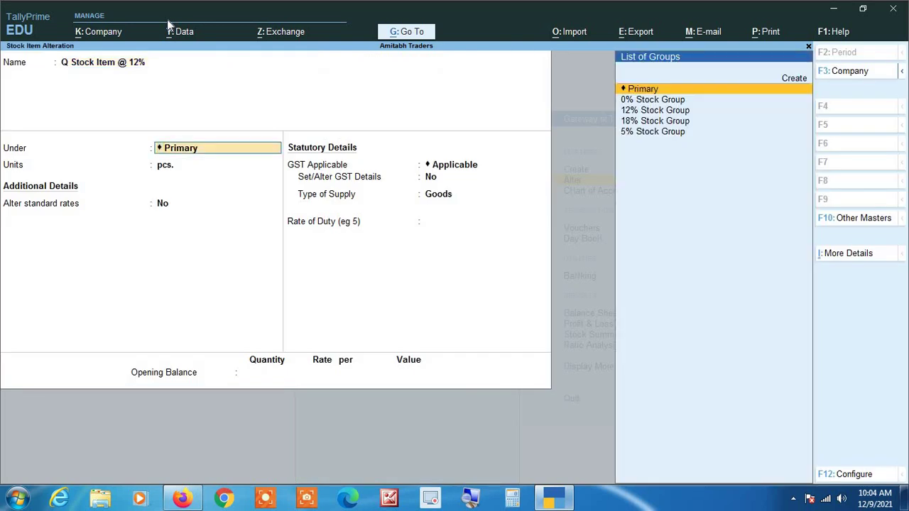
pyautogui.press('Down')
pyautogui.press('Down')
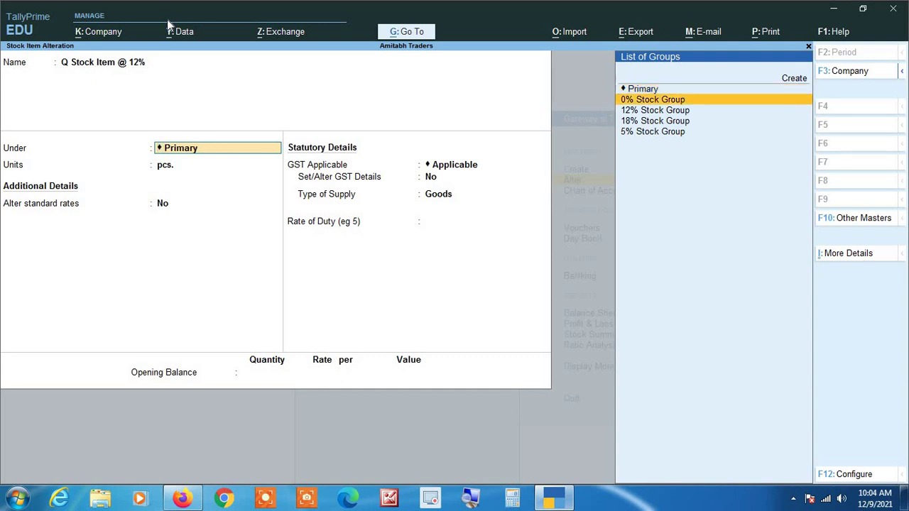
pyautogui.press('Return')
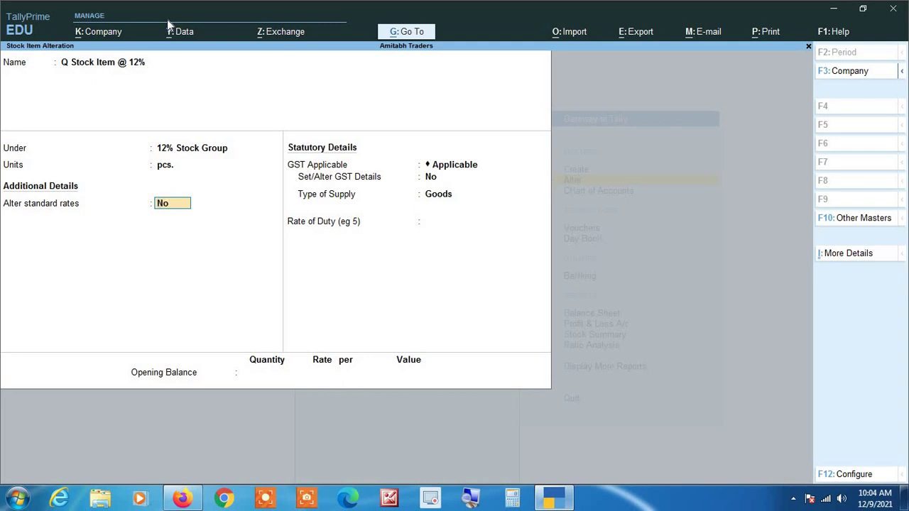
pyautogui.press('Return')
pyautogui.press('Return')
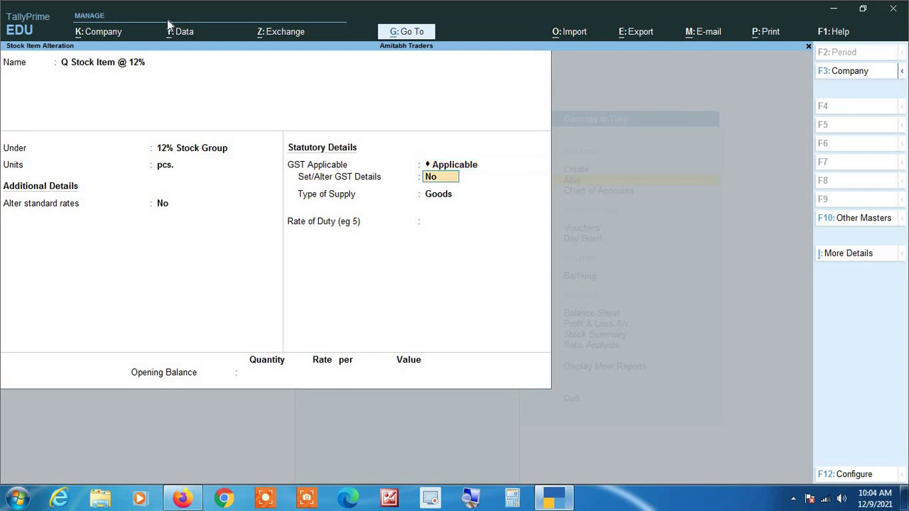
# Step: Set Set/Alter GST Details to Yes for Q Stock Item @ 12%, accept its existing tax details, and save the item
pyautogui.write('y')
pyautogui.press('Return')
pyautogui.press('Return')
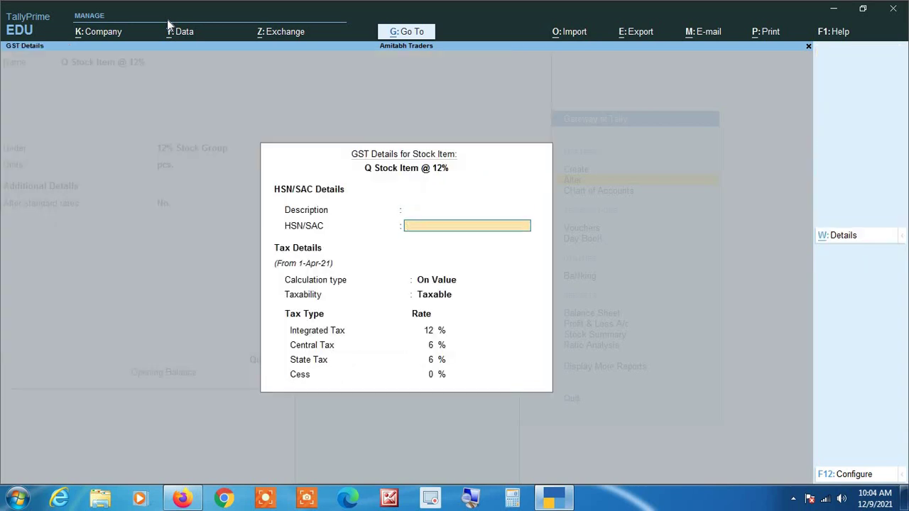
pyautogui.press('Return')
pyautogui.press('Return')
pyautogui.press('Return')
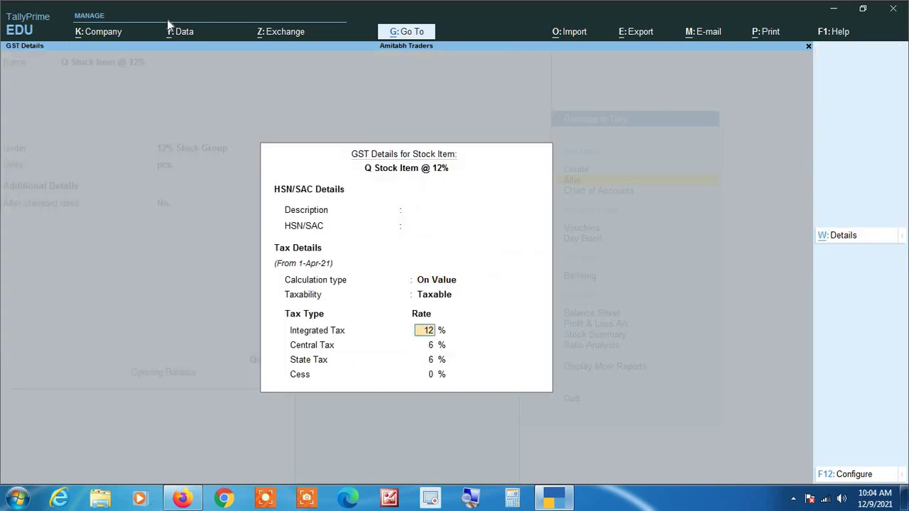
pyautogui.press('Return')
pyautogui.press('Return')
pyautogui.press('Return')
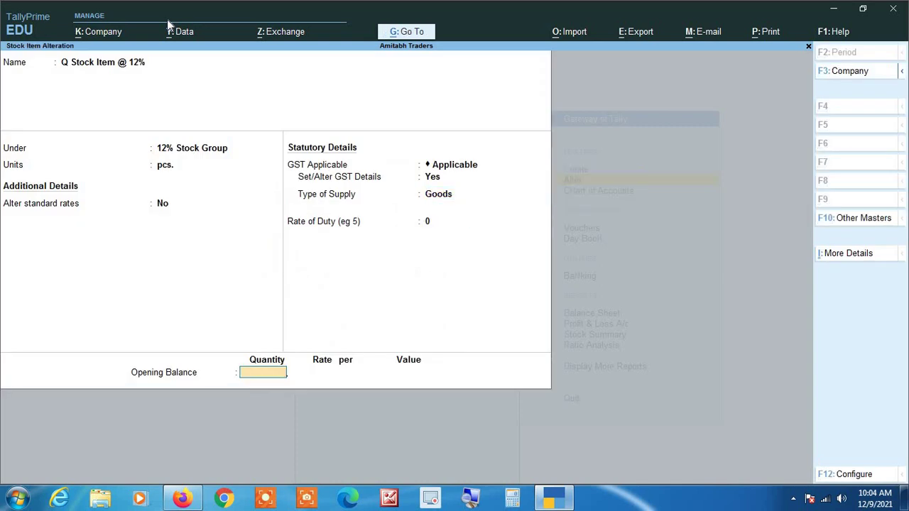
pyautogui.press('Return')
pyautogui.press('Return')
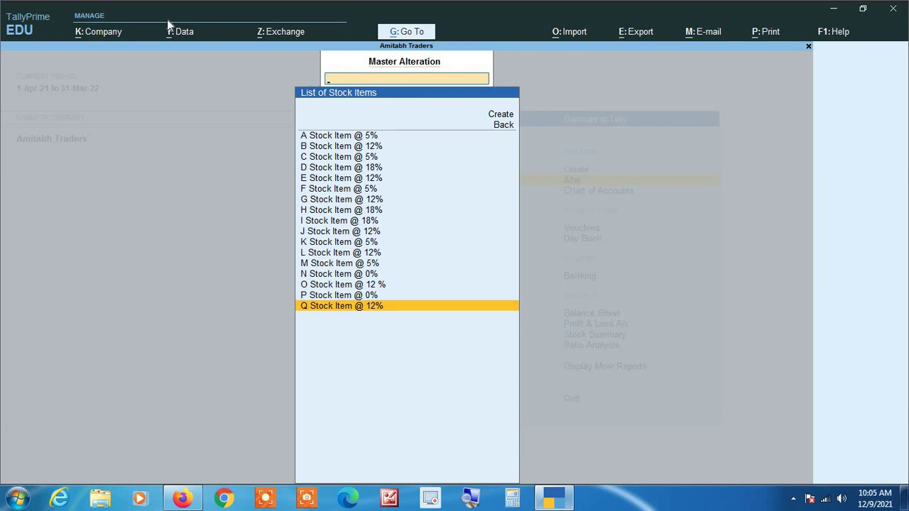
# Step: Leave the stock item alteration and open the Stock Summary report from the Gateway of Tally
pyautogui.press('Escape')
pyautogui.press('Escape')
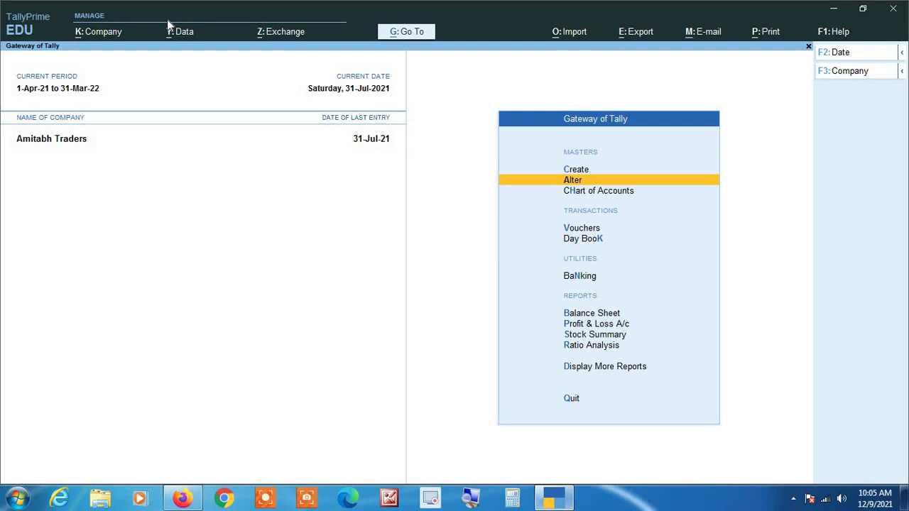
pyautogui.press('Down')
pyautogui.press('Down')
pyautogui.press('Down')
pyautogui.press('Down')
pyautogui.press('Down')
pyautogui.press('Down')
pyautogui.press('Down')
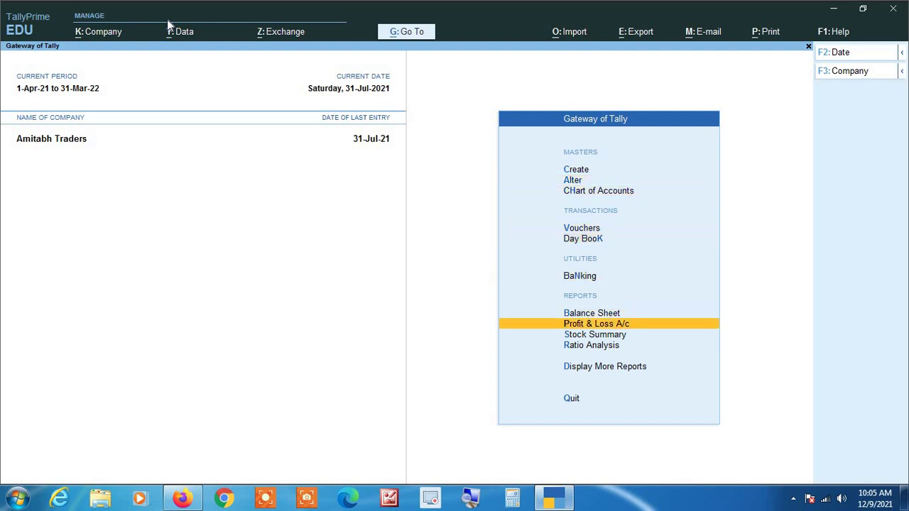
pyautogui.press('Return')
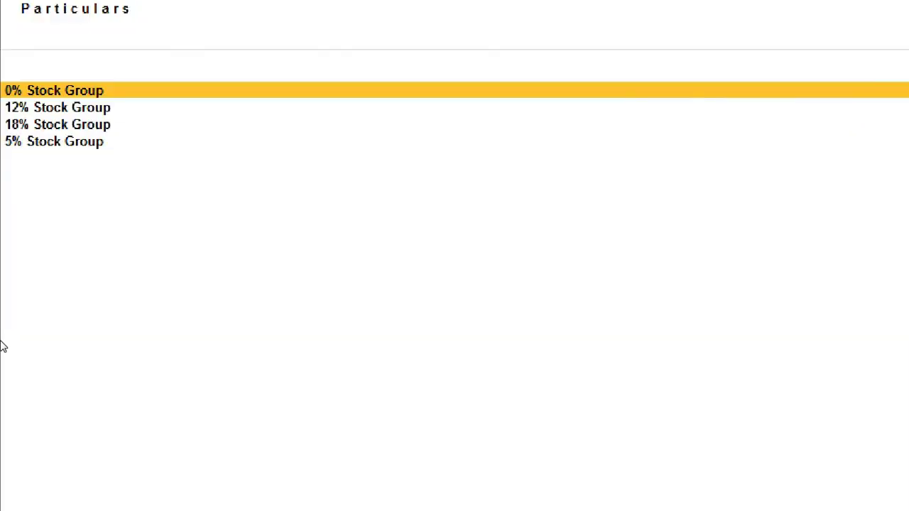
# Step: Review the closing quantity, rate and value of each stock group in the Stock Summary
pyautogui.press('Down')
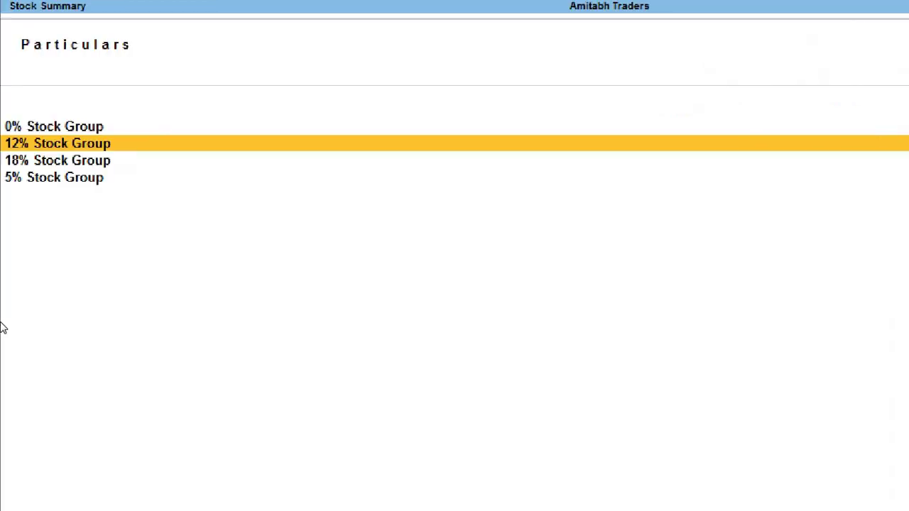
pyautogui.press('Down')
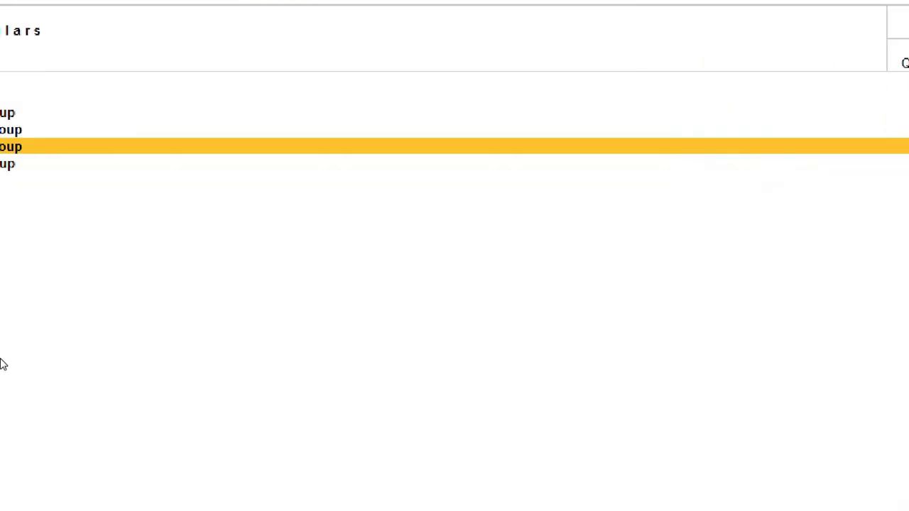
pyautogui.press('Down')
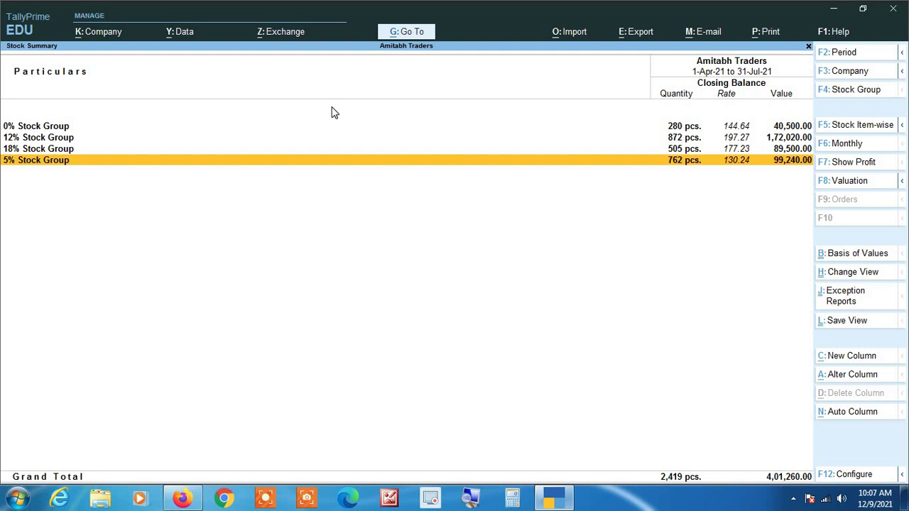
# Step: Open 12% Stock Group from the Stock Summary and go through the stock items listed in it
pyautogui.press('Up')
pyautogui.press('Up')
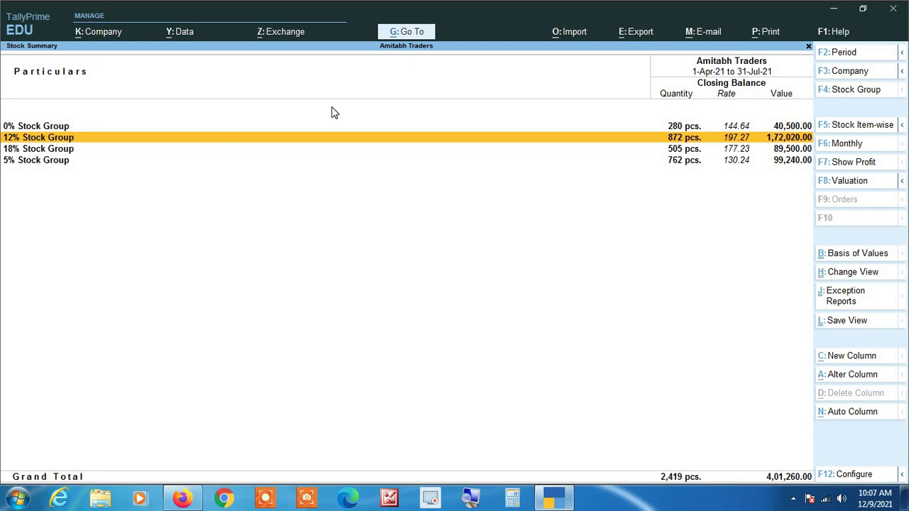
pyautogui.press('Return')
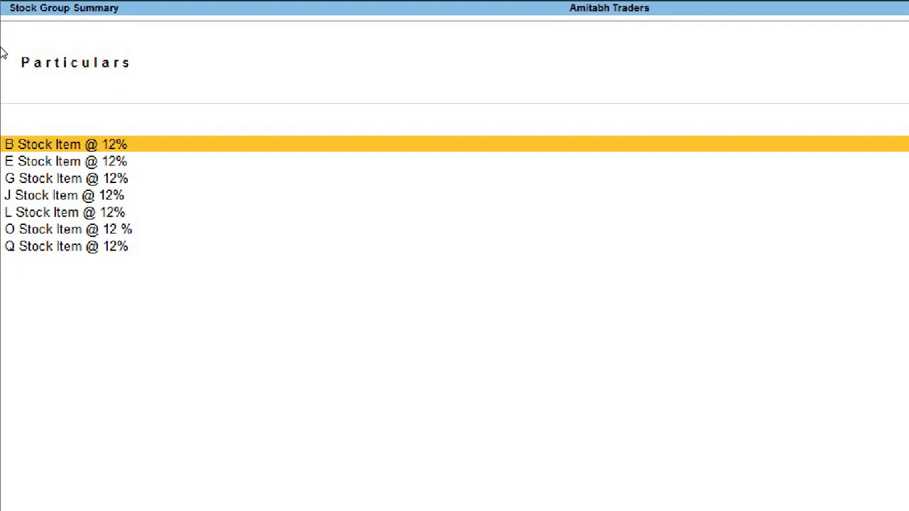
pyautogui.press('Escape')
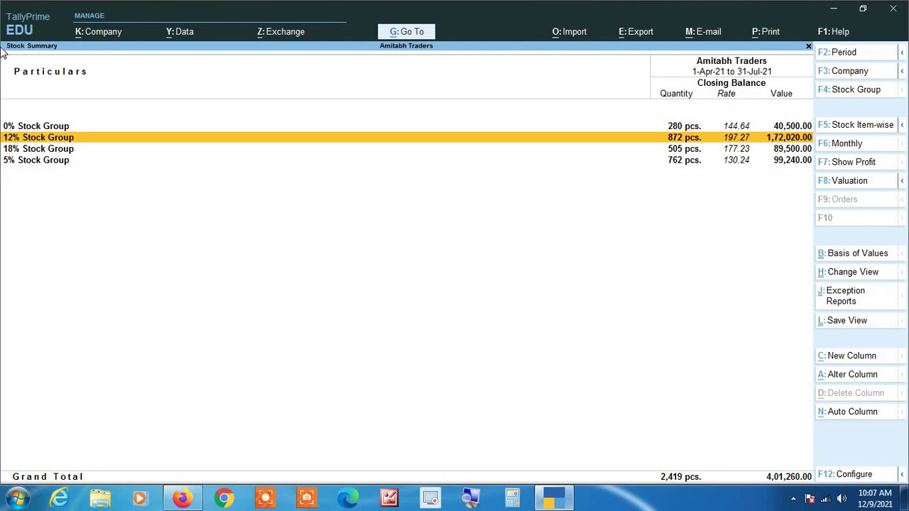
pyautogui.press('Return')
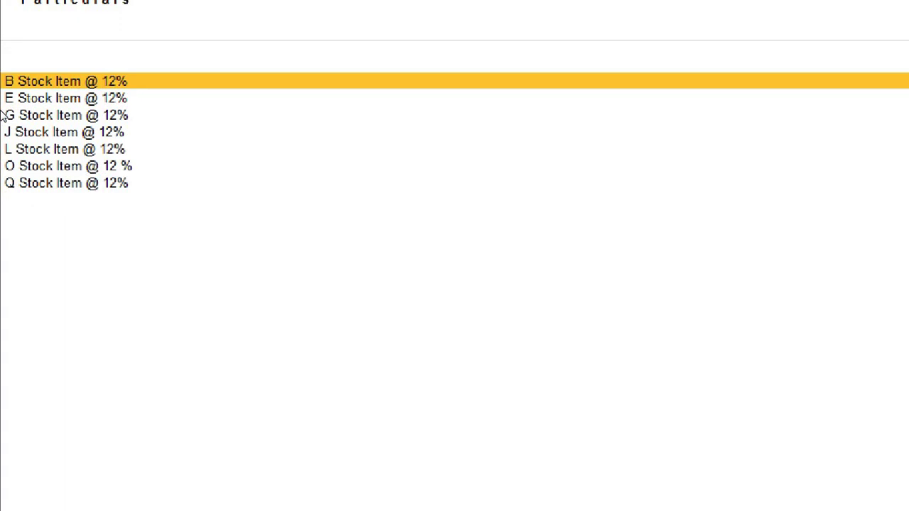
pyautogui.press('Down')
pyautogui.press('Down')
pyautogui.press('Down')
pyautogui.press('Down')
pyautogui.press('Down')
pyautogui.press('Down')
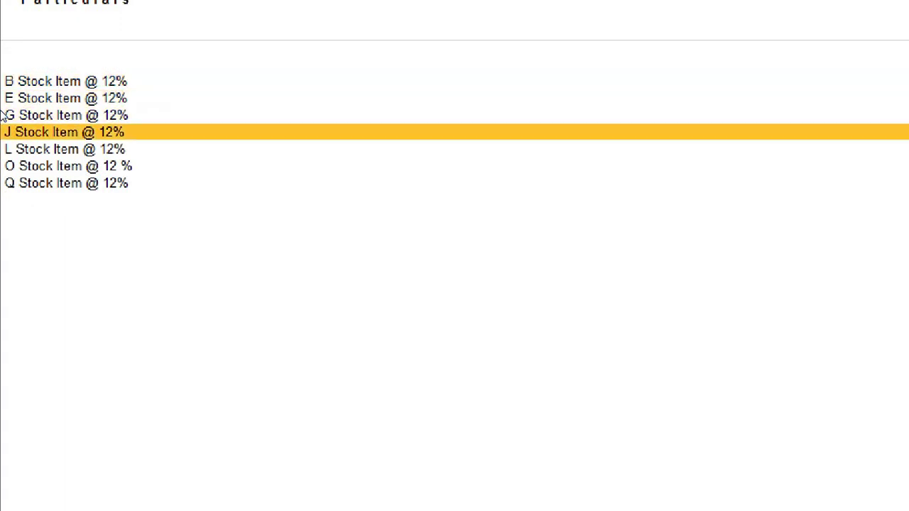
pyautogui.press('Up')
pyautogui.press('Up')
pyautogui.press('Up')
pyautogui.press('Up')
pyautogui.press('Up')
pyautogui.press('Up')
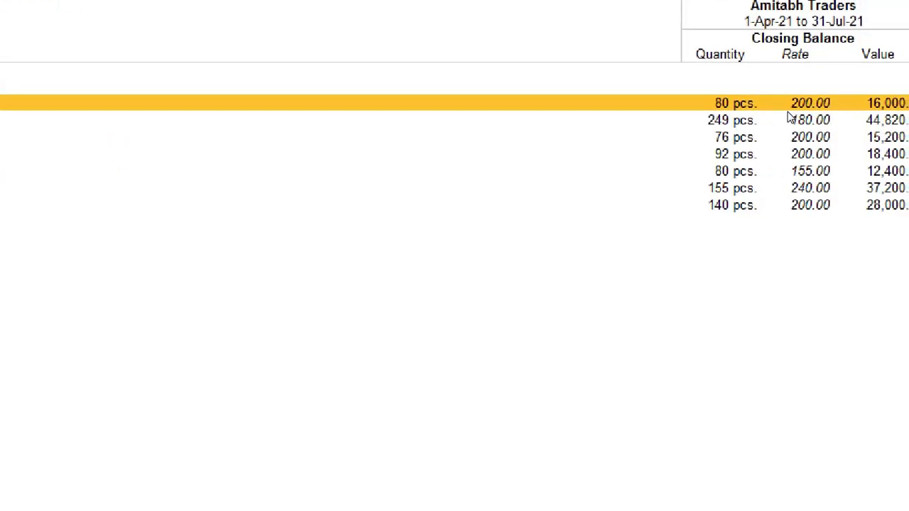
# Step: Examine the closing balances of the 12% Stock Group items, and return to the Stock Summary
pyautogui.press('Down')
pyautogui.press('Down')
pyautogui.press('Down')
pyautogui.press('Down')
pyautogui.press('Down')
pyautogui.press('Down')
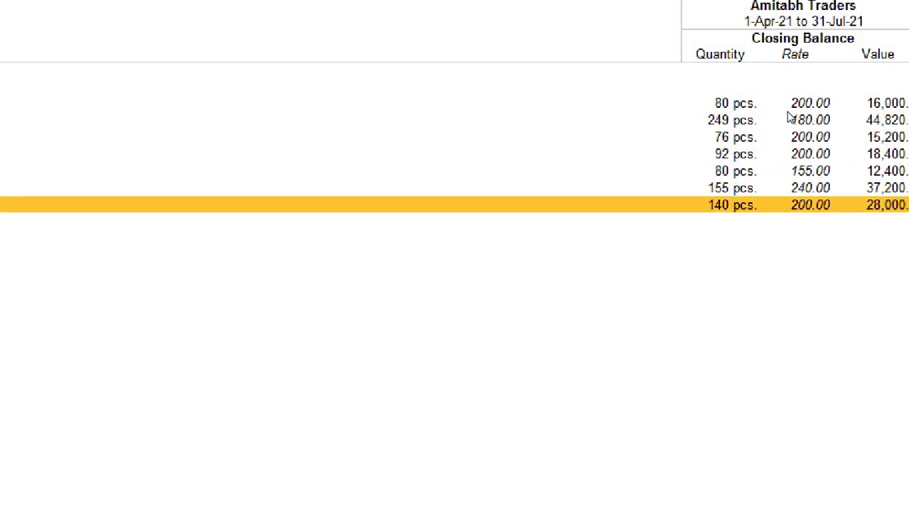
pyautogui.press('Up')
pyautogui.press('Up')
pyautogui.press('Up')
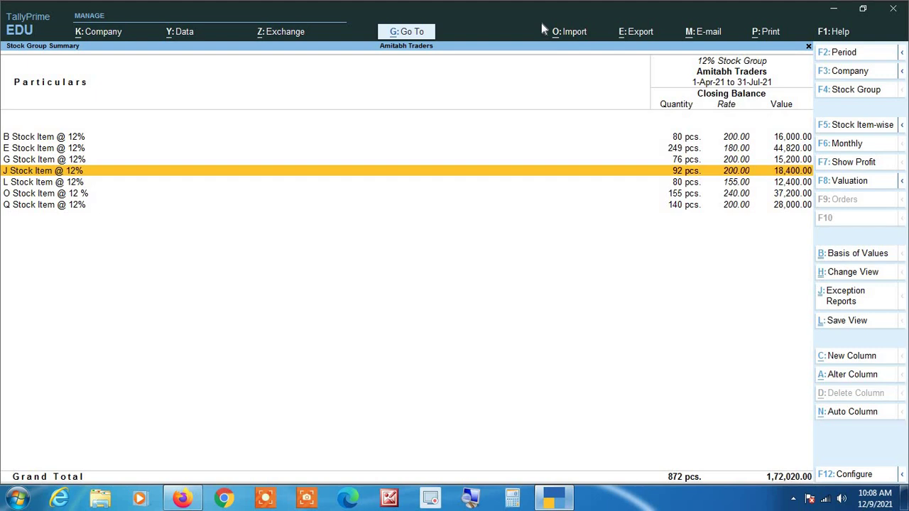
pyautogui.press('Escape')
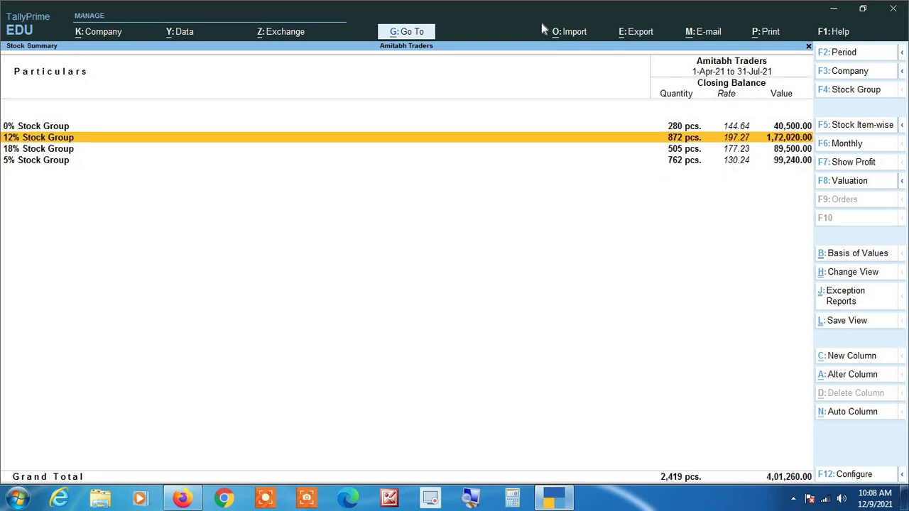
# Step: Open 5% Stock Group, review its items and their closing balances, and return to the Stock Summary
pyautogui.press('Down')
pyautogui.press('Down')
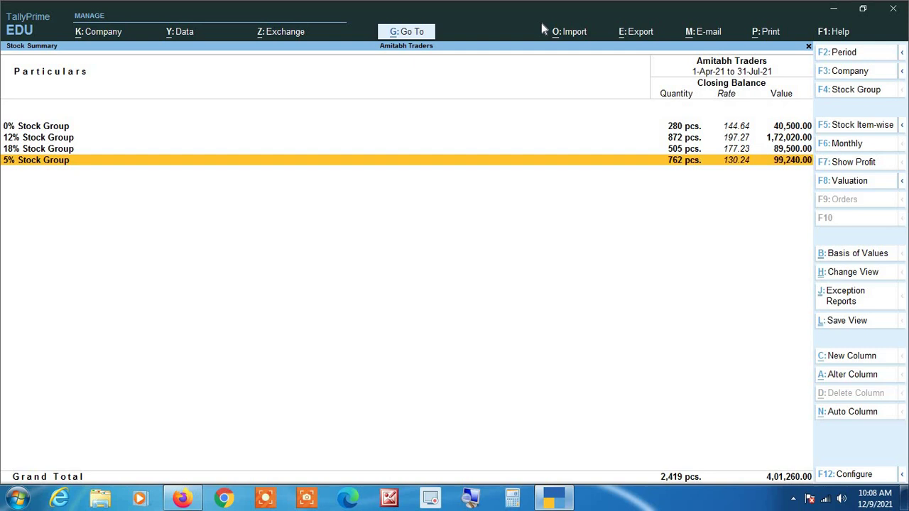
pyautogui.press('Return')
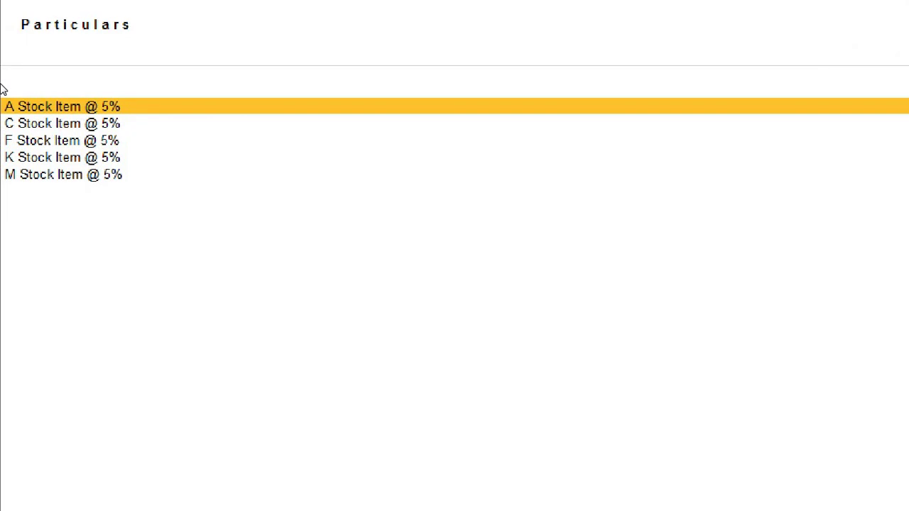
pyautogui.press('Down')
pyautogui.press('Down')
pyautogui.press('Down')
pyautogui.press('Down')
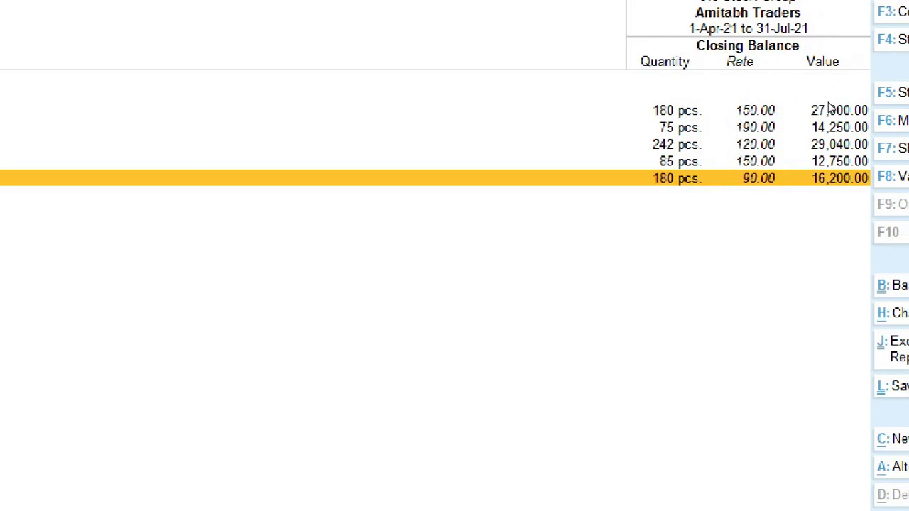
pyautogui.press('Escape')
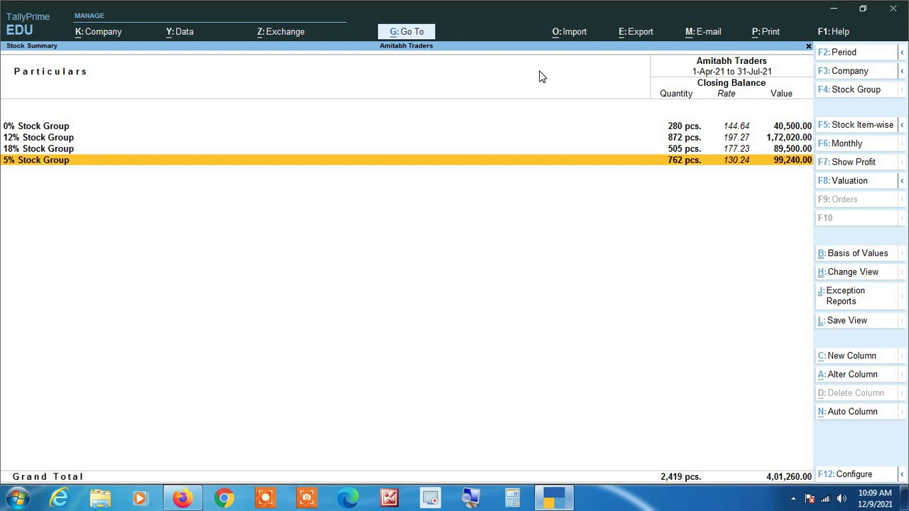
# Step: View the monthly summary of B Stock Item @ 12% within 12% Stock Group, and close it
pyautogui.press('Up')
pyautogui.press('Up')
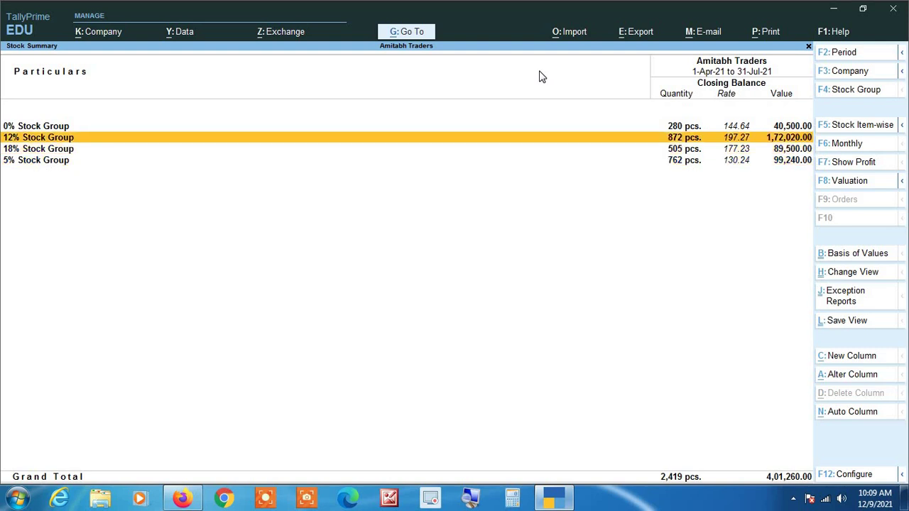
pyautogui.press('Return')
pyautogui.press('Return')
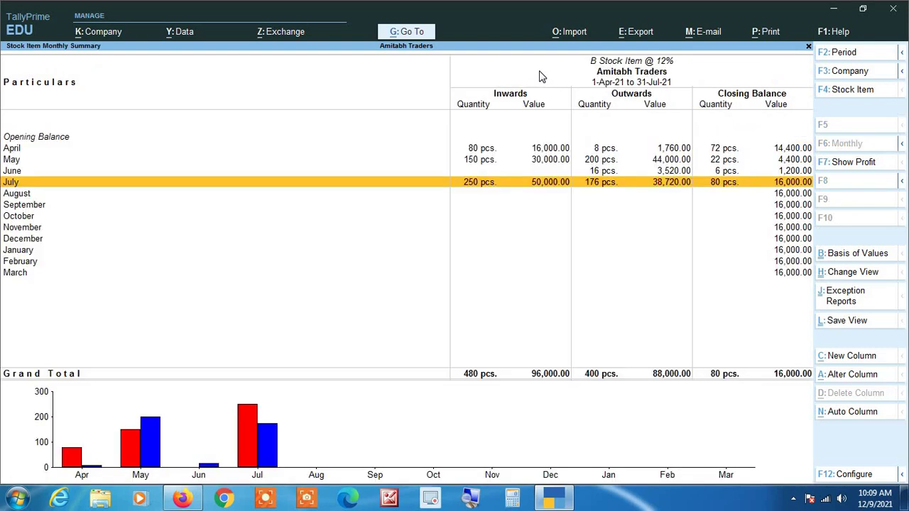
pyautogui.press('Escape')
# Step: View the monthly summary of E Stock Item @ 12%, and go back to the Stock Summary
pyautogui.press('Down')
pyautogui.press('Down')
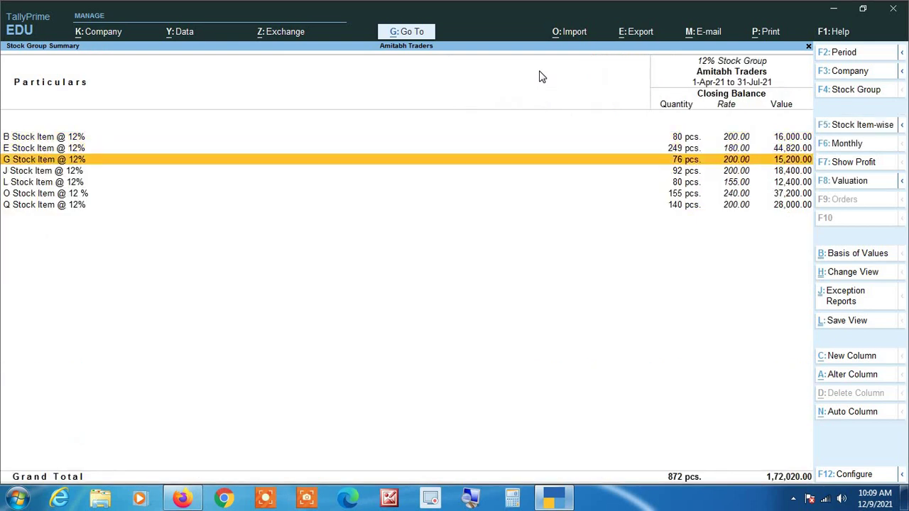
pyautogui.press('Up')
pyautogui.press('Up')
pyautogui.press('Return')
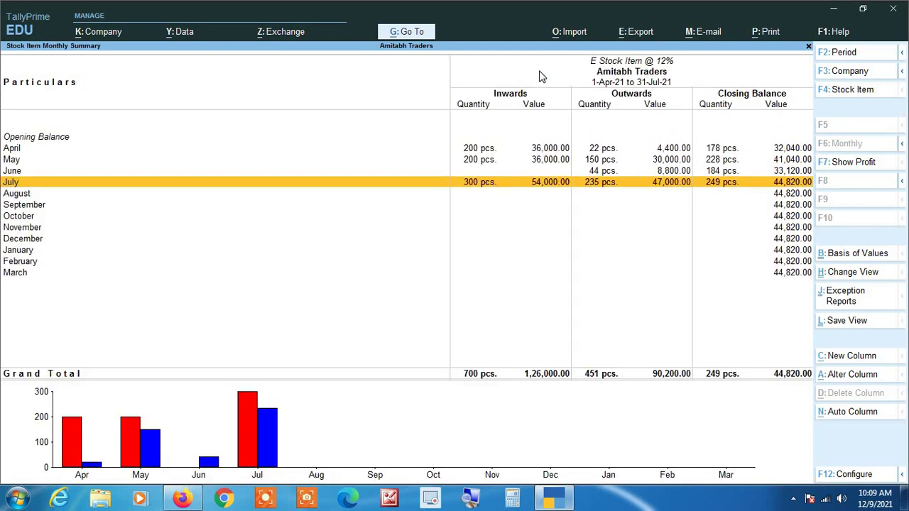
pyautogui.press('Escape')
pyautogui.press('Escape')
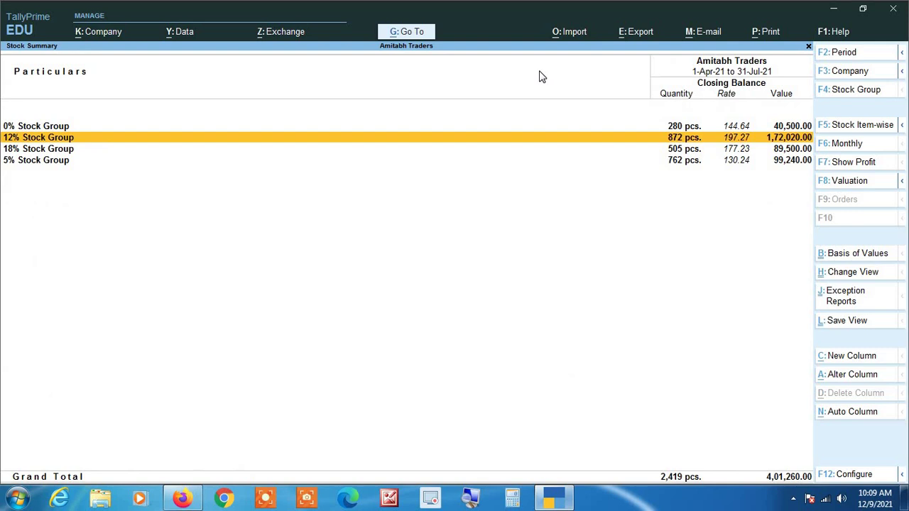